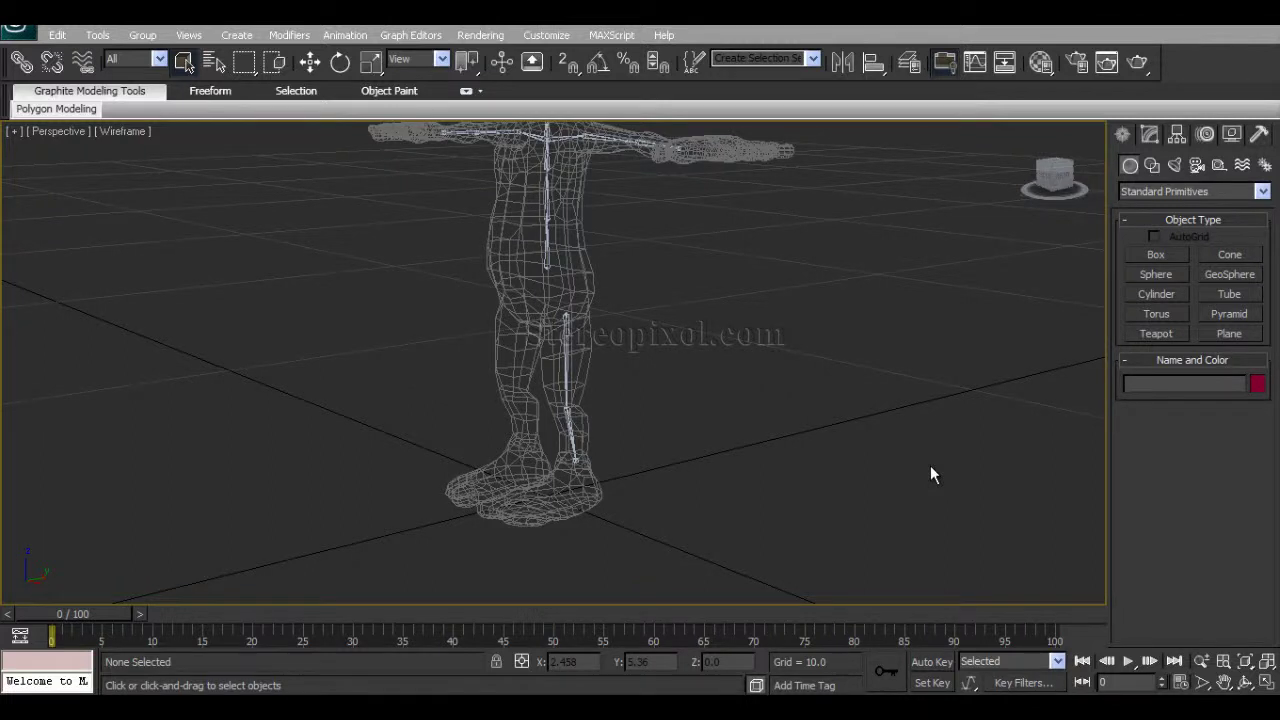
Maximize the Front viewport around the character's hips and open the Bone Tools dialog.
{"action": "middle_click_drag", "start_coordinate": [550, 441], "coordinate": [628, 472], "text": "alt"}
{"action": "scroll", "coordinate": [622, 466], "scroll_direction": "up", "scroll_amount": 2}
{"action": "scroll", "coordinate": [557, 357], "scroll_direction": "up", "scroll_amount": 1}
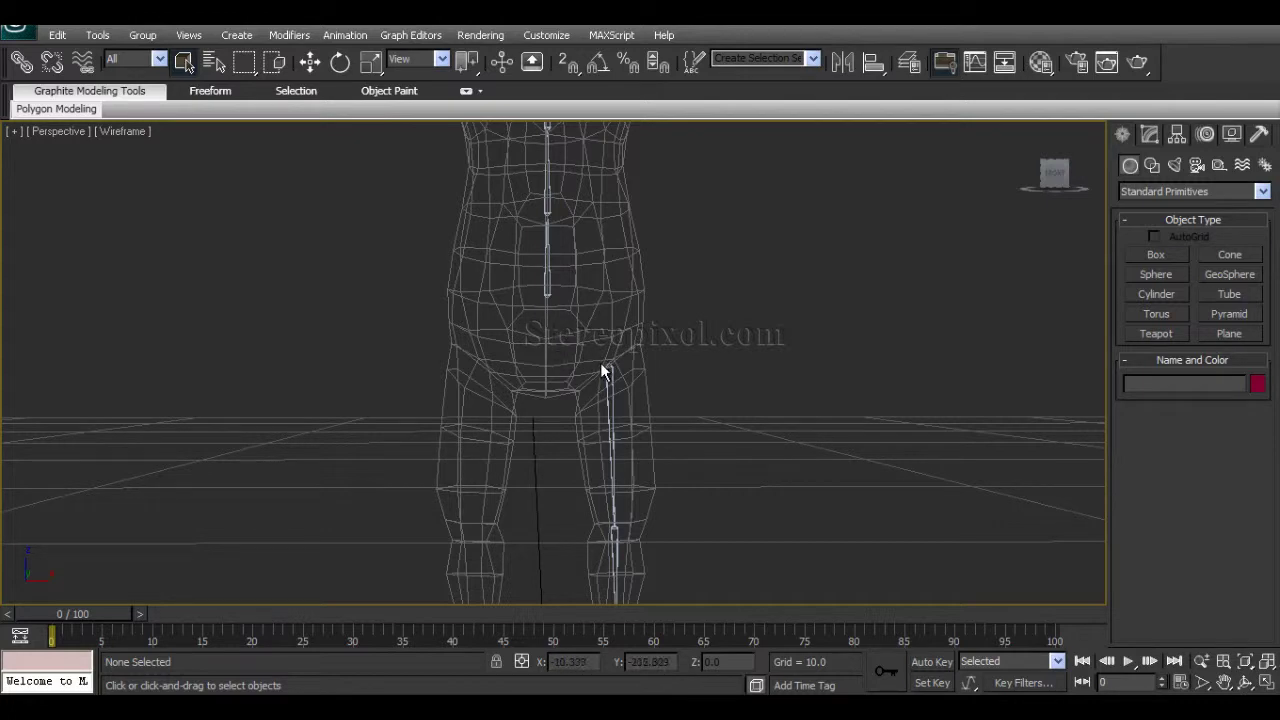
{"action": "middle_click_drag", "start_coordinate": [603, 374], "coordinate": [608, 410], "text": "alt"}
{"action": "middle_click_drag", "start_coordinate": [697, 443], "coordinate": [571, 349], "text": "alt"}
{"action": "key", "text": "alt+w"}
{"action": "left_click", "coordinate": [789, 250]}
{"action": "key", "text": "alt+w"}
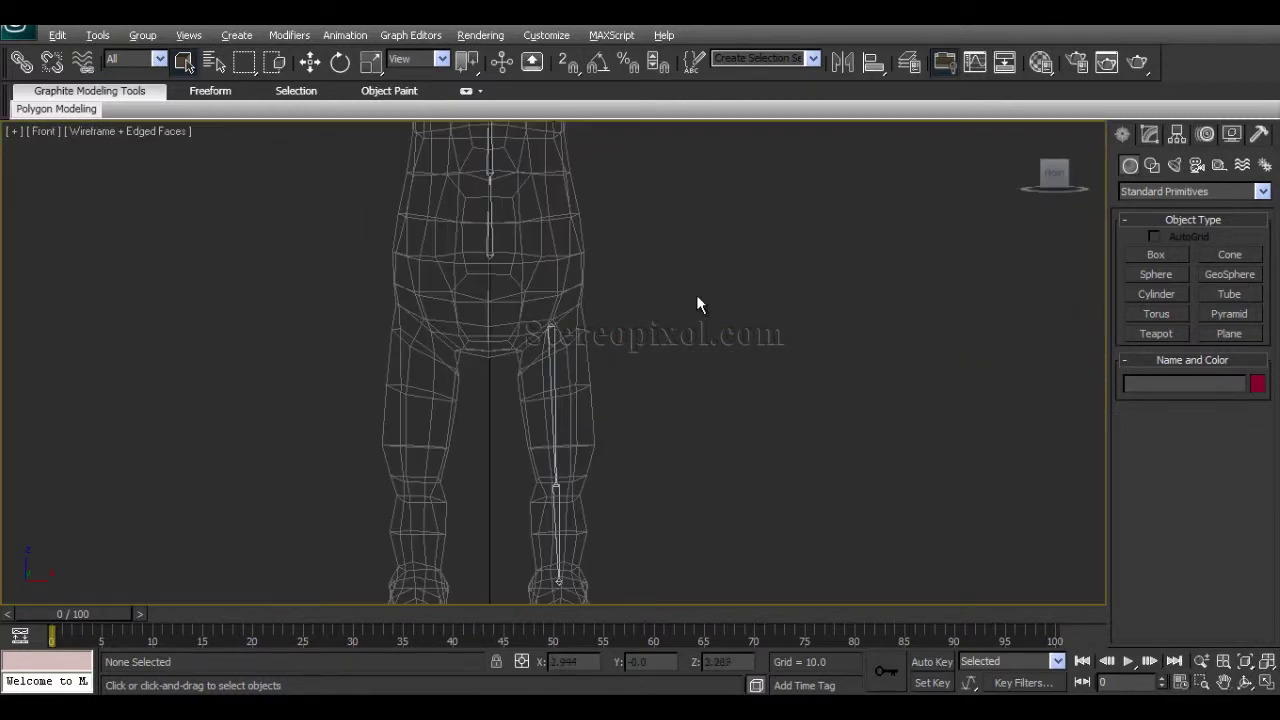
{"action": "scroll", "coordinate": [556, 314], "scroll_direction": "up", "scroll_amount": 5}
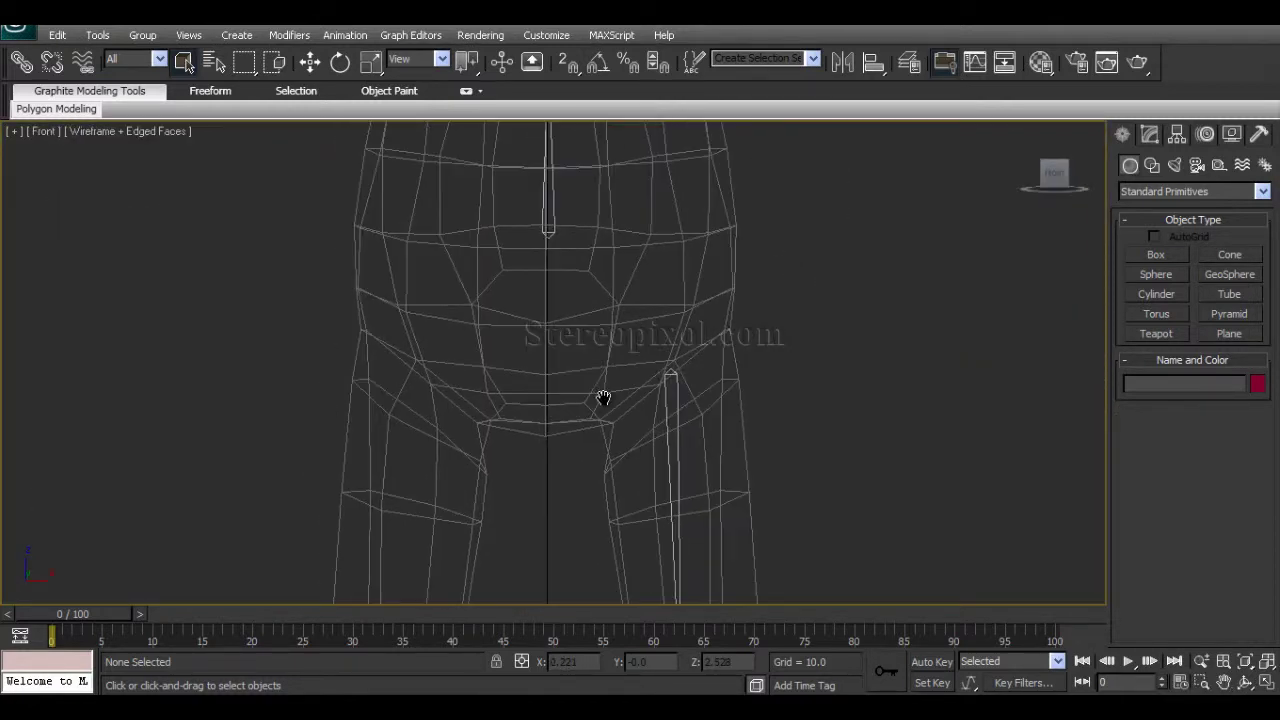
{"action": "left_click", "coordinate": [345, 35]}
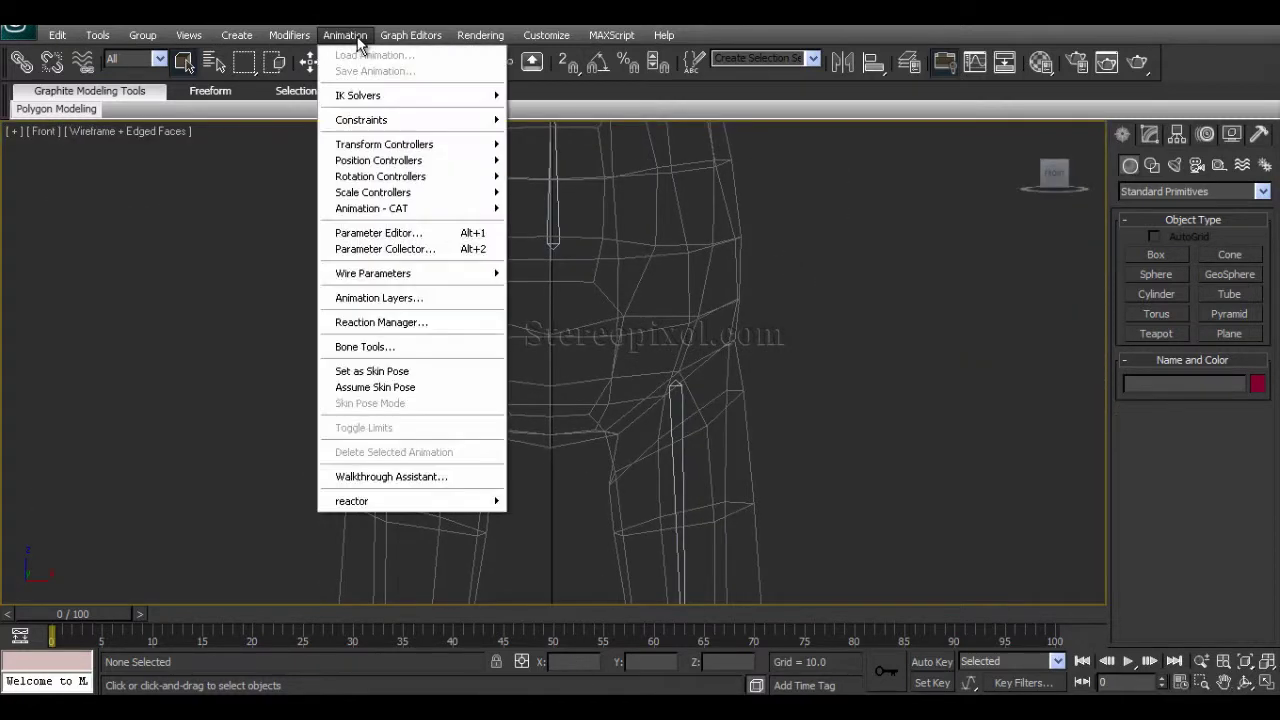
{"action": "left_click", "coordinate": [428, 350]}
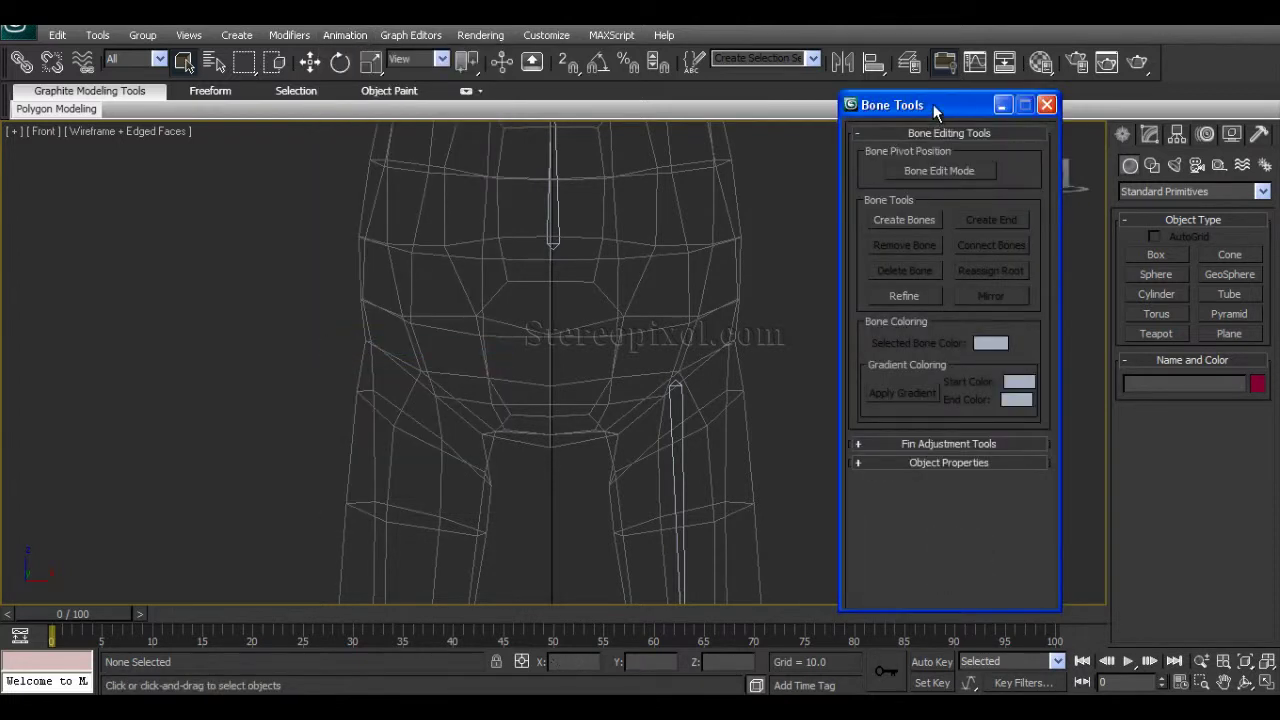
{"action": "left_click_drag", "start_coordinate": [933, 104], "coordinate": [951, 104]}
Create a short vertical pelvis bone on the body's centre line, just below the base of the spine chain.
{"action": "left_click", "coordinate": [935, 220]}
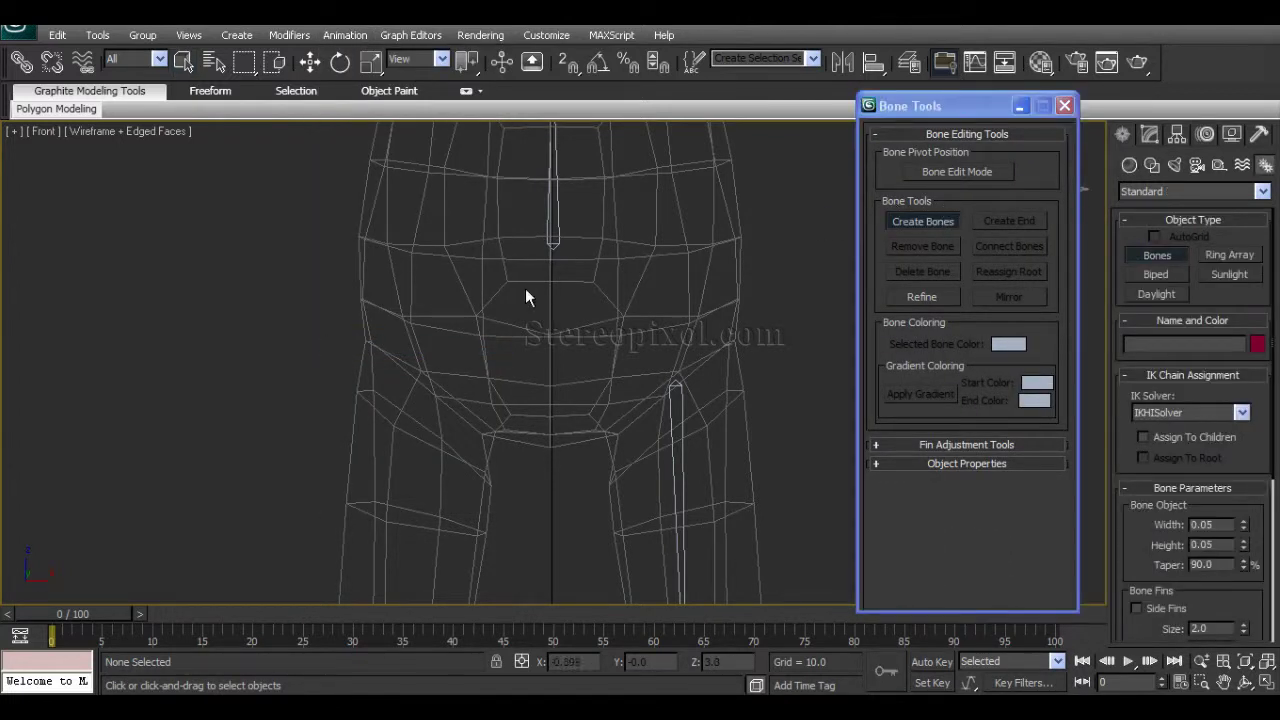
{"action": "left_click", "coordinate": [553, 276]}
{"action": "left_click", "coordinate": [555, 335]}
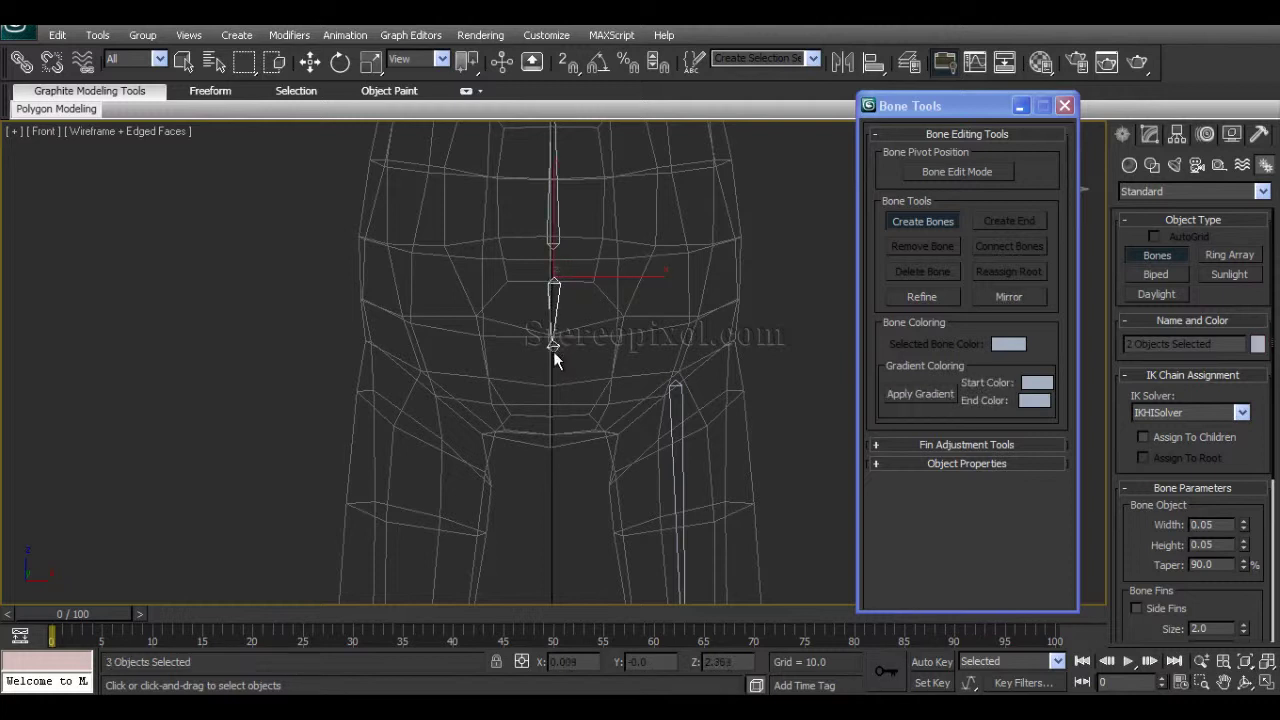
{"action": "right_click", "coordinate": [553, 351]}
{"action": "right_click", "coordinate": [599, 362]}
Delete the small end bone at the tip of the new pelvis bone.
{"action": "left_click", "coordinate": [553, 232]}
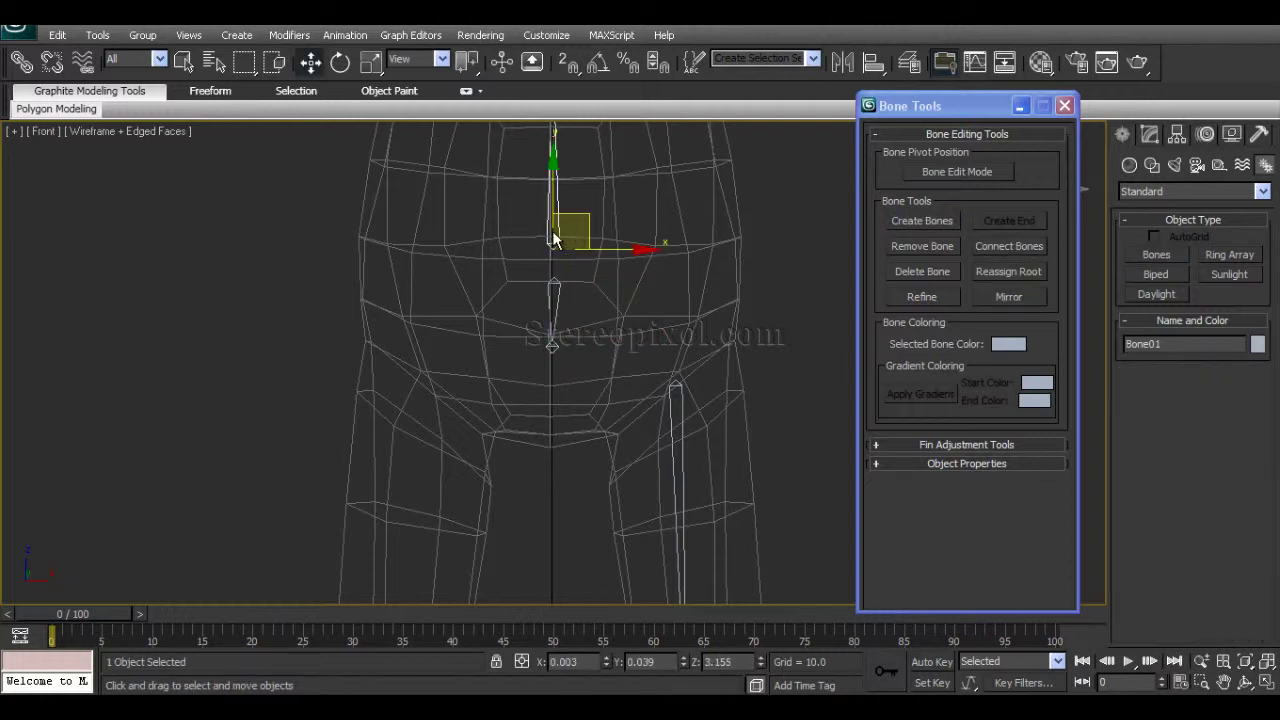
{"action": "left_click", "coordinate": [555, 298]}
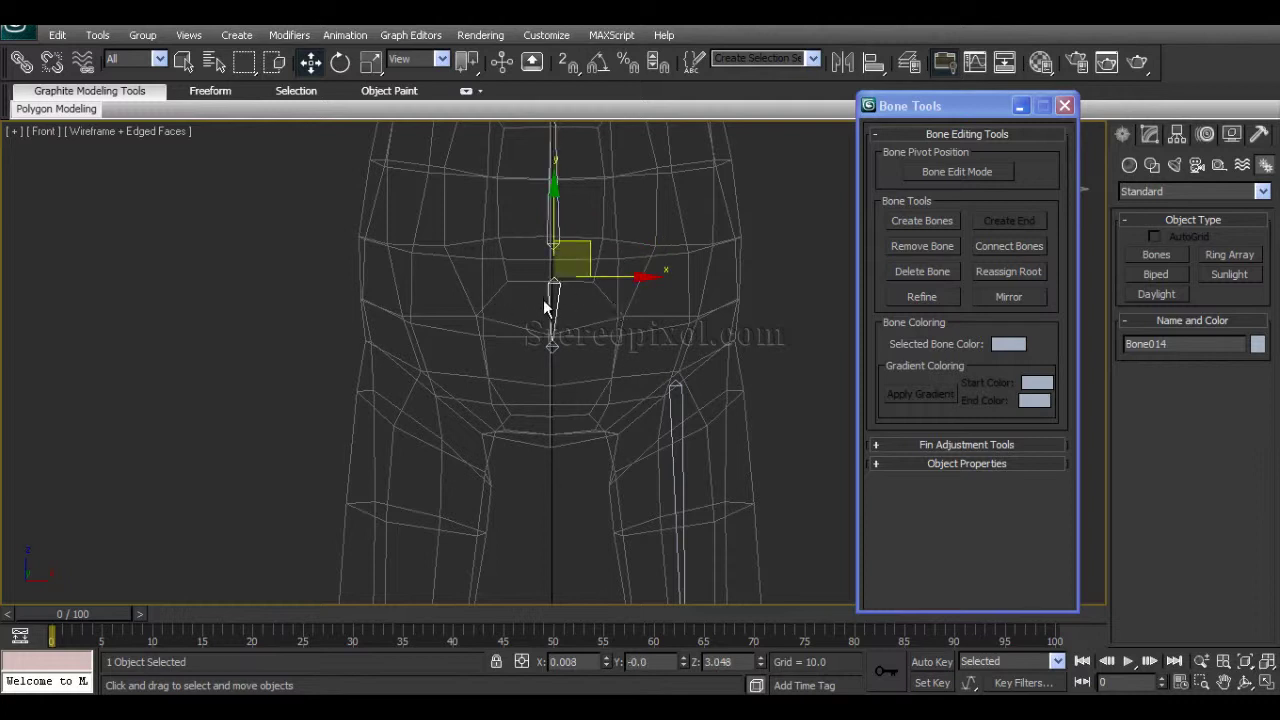
{"action": "middle_click_drag", "start_coordinate": [577, 349], "coordinate": [576, 329]}
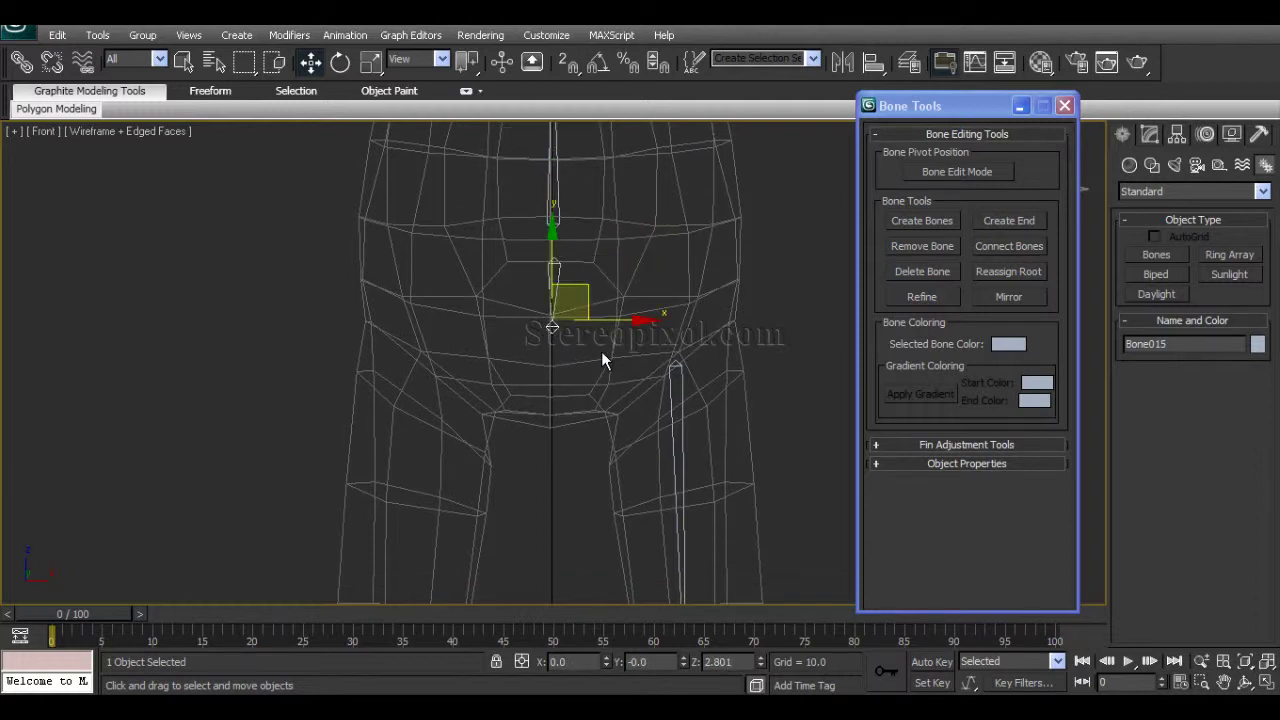
{"action": "left_click", "coordinate": [601, 351]}
Set the pelvis bone's Y rotation to 90 so that it stands exactly vertical.
{"action": "left_click", "coordinate": [550, 292]}
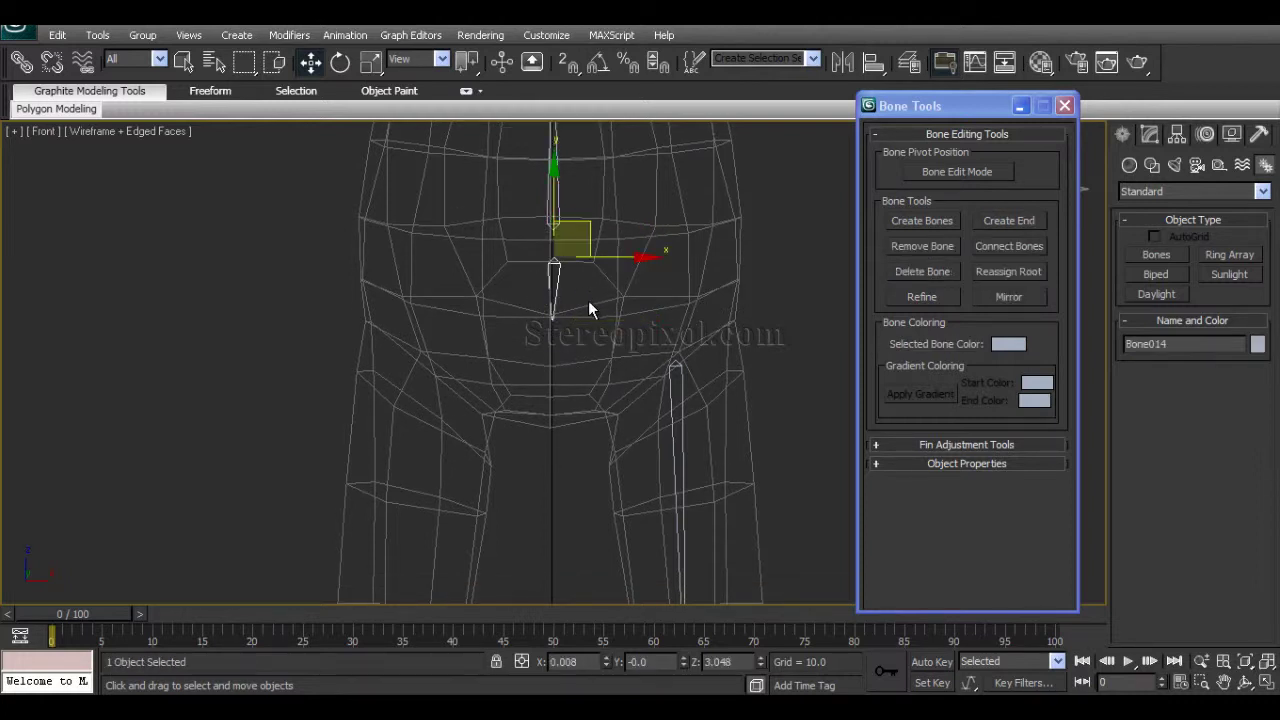
{"action": "key", "text": "e"}
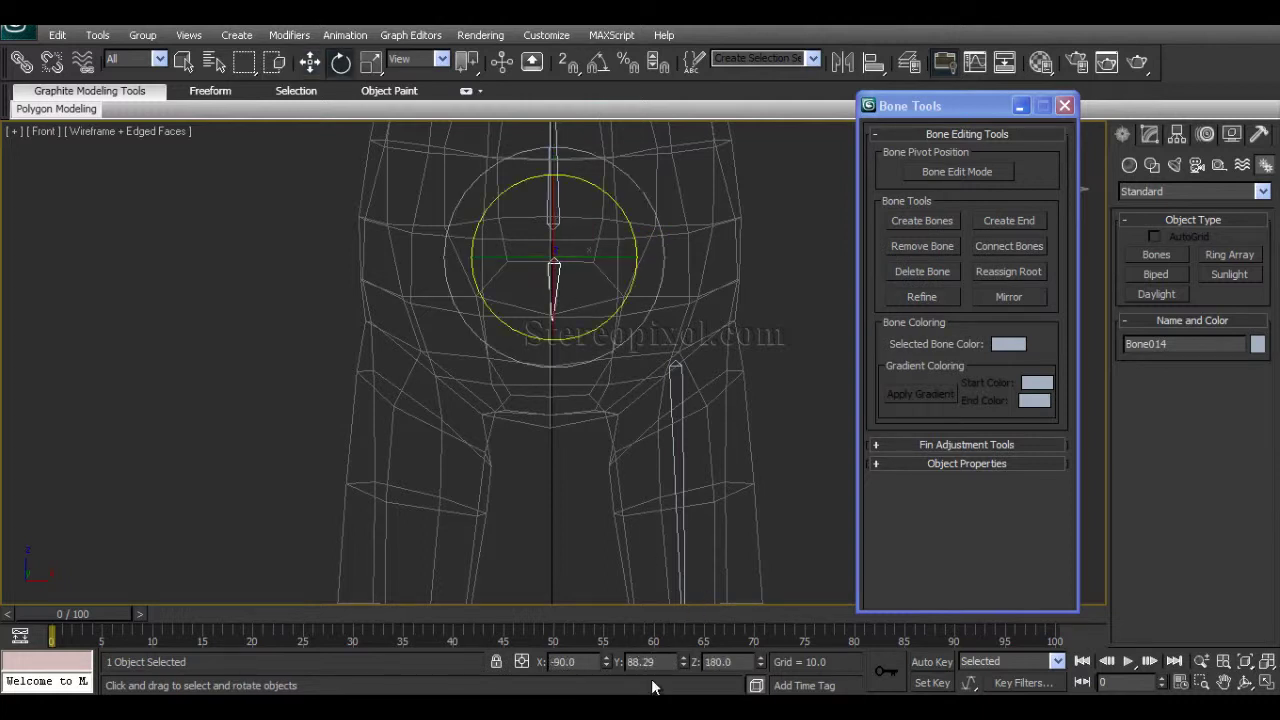
{"action": "type", "text": "0"}
{"action": "key", "text": "Return"}
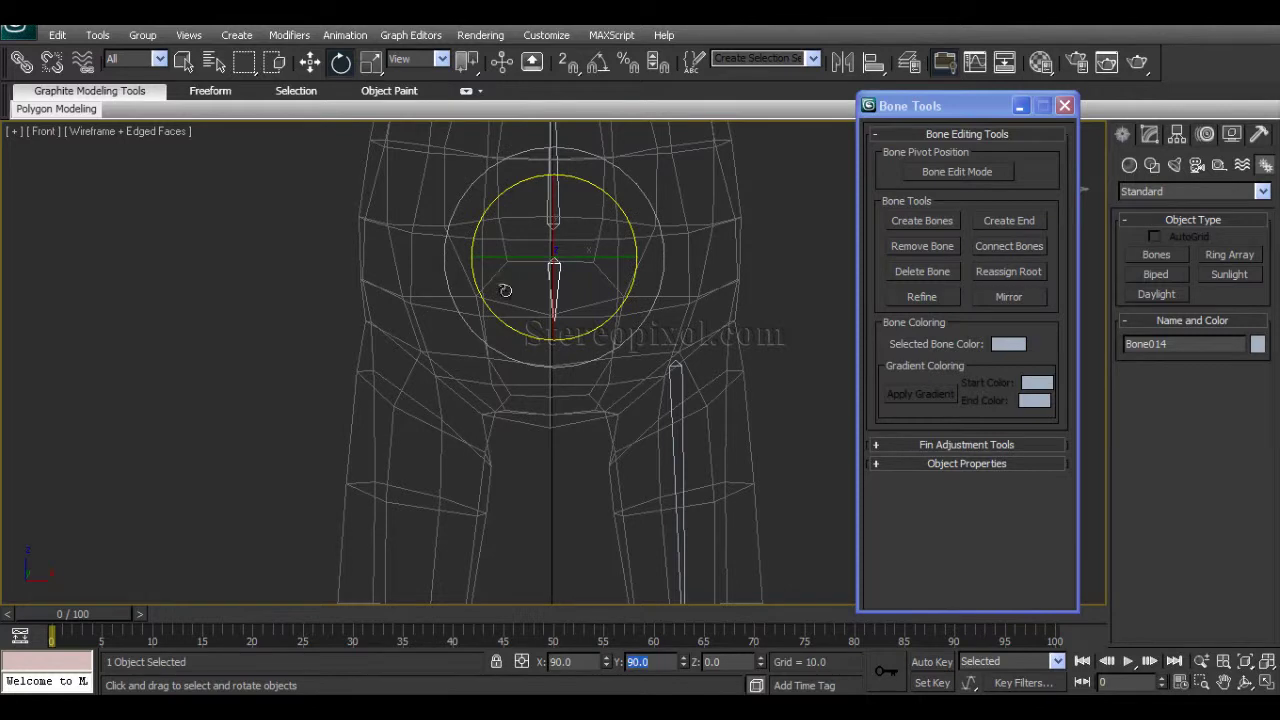
{"action": "scroll", "coordinate": [540, 393], "scroll_direction": "up", "scroll_amount": 5}
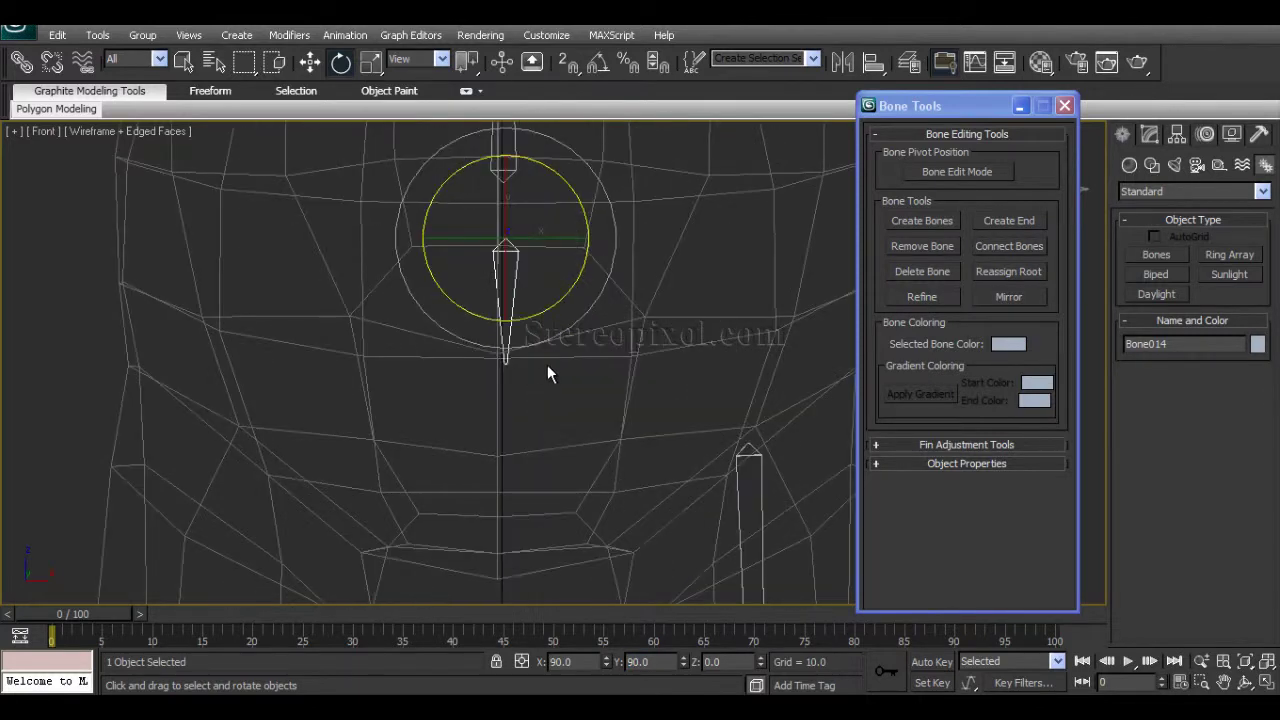
{"action": "scroll", "coordinate": [568, 356], "scroll_direction": "down", "scroll_amount": 4}
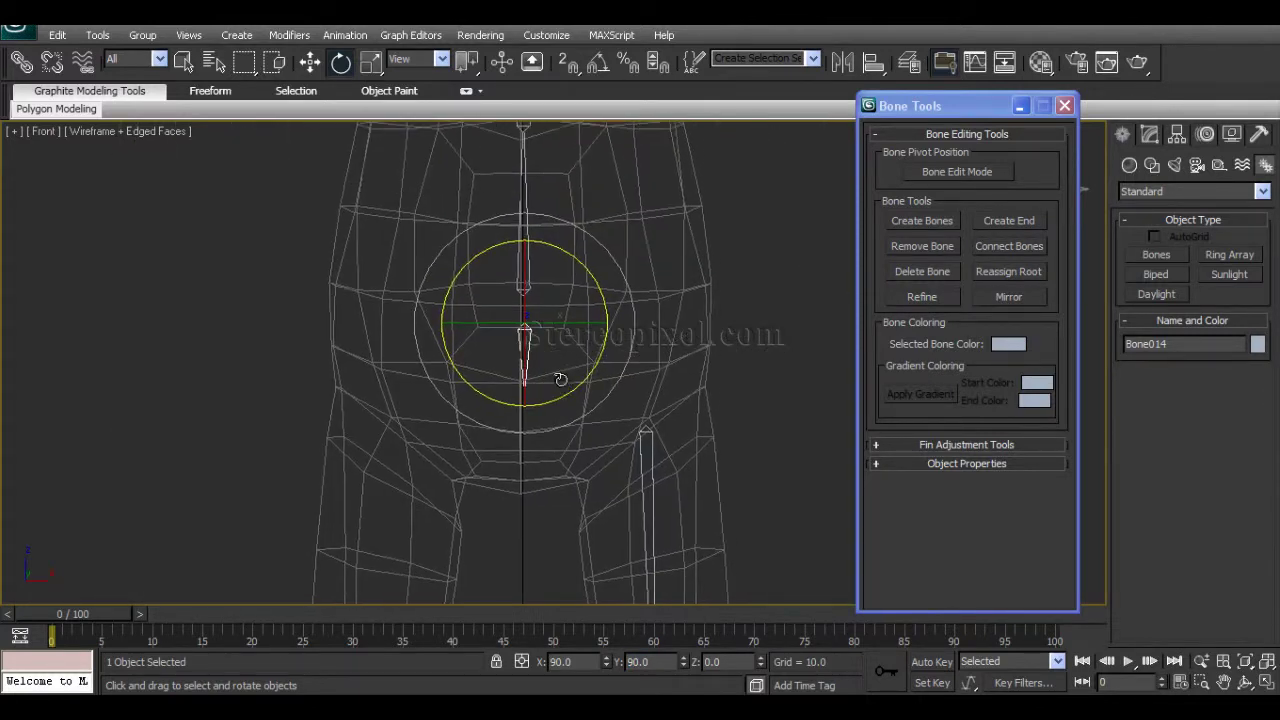
{"action": "middle_click_drag", "start_coordinate": [562, 400], "coordinate": [543, 314]}
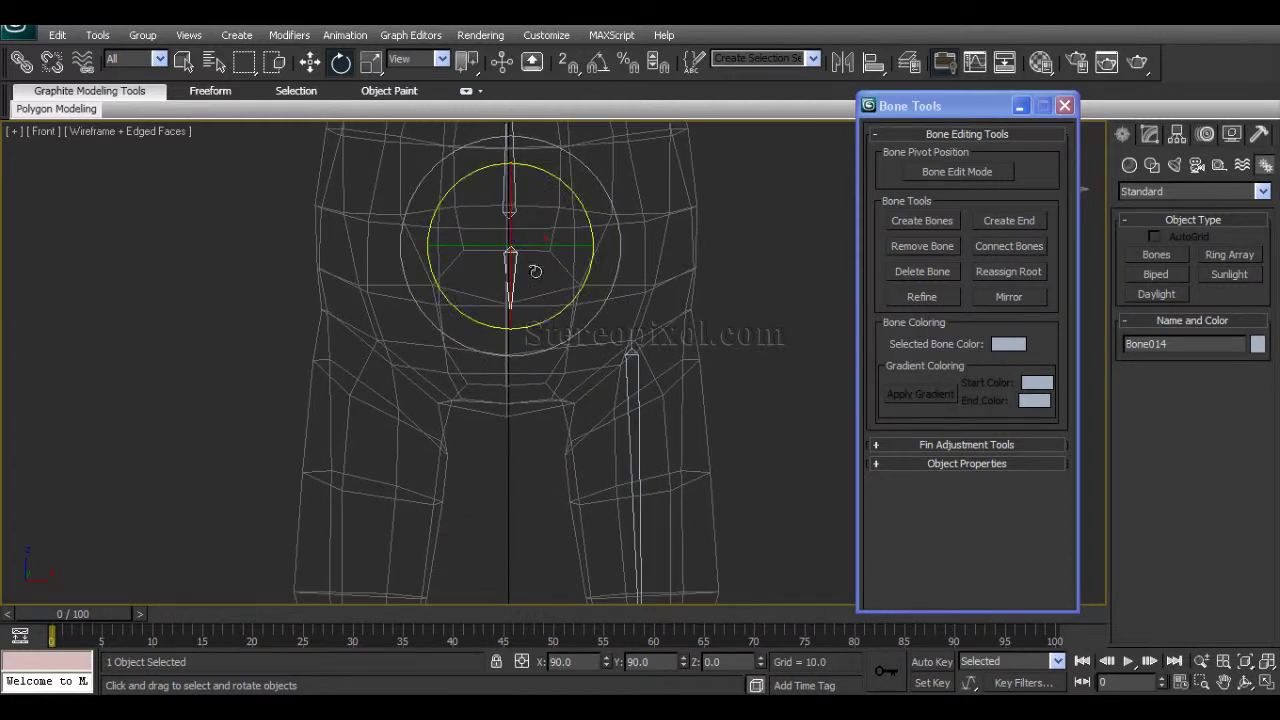
Try to connect the pelvis bone to the top of the thigh bone in the Front view.
{"action": "middle_click_drag", "start_coordinate": [580, 372], "coordinate": [506, 411]}
{"action": "scroll", "coordinate": [506, 380], "scroll_direction": "up", "scroll_amount": 2}
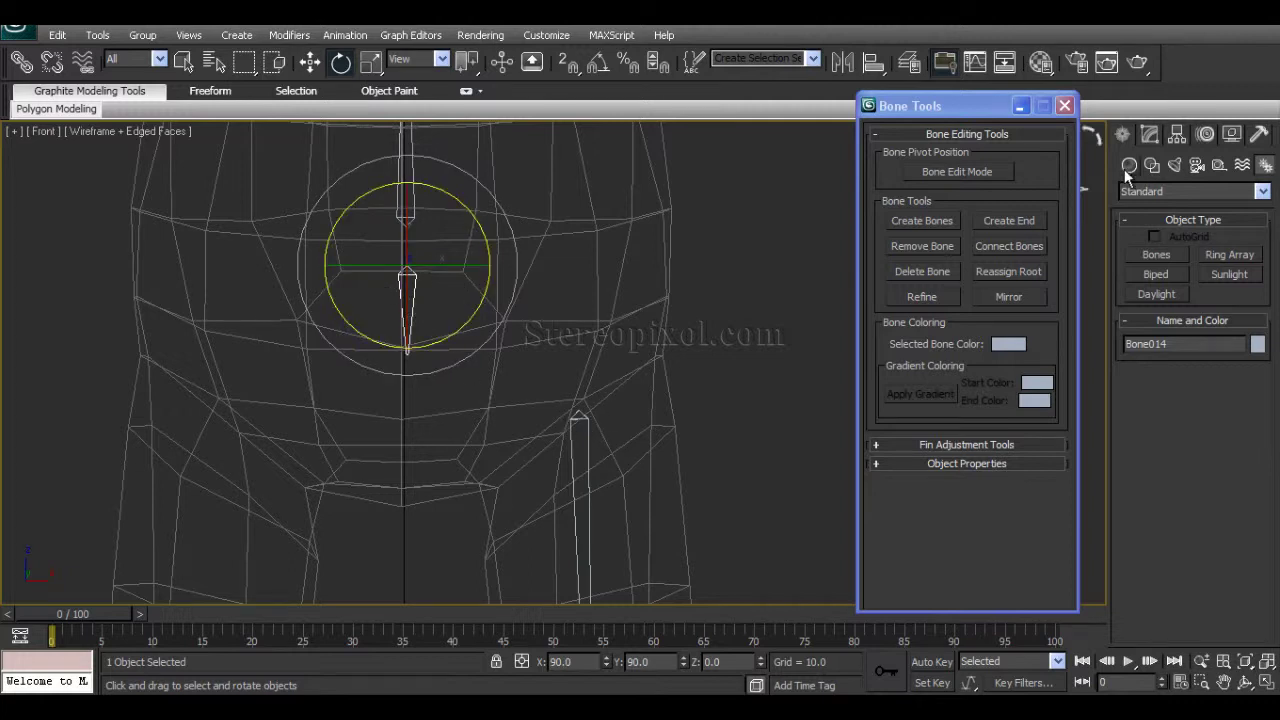
{"action": "left_click", "coordinate": [1008, 246]}
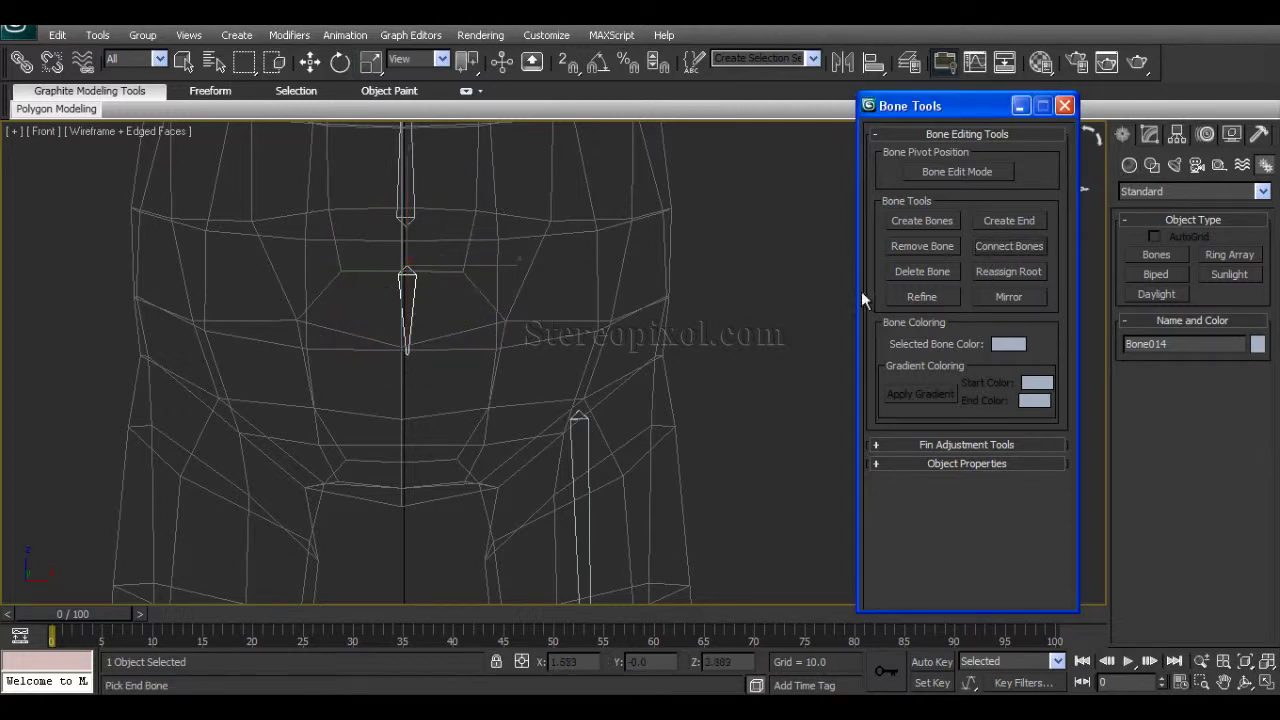
{"action": "left_click", "coordinate": [583, 414]}
{"action": "middle_click_drag", "start_coordinate": [606, 497], "coordinate": [591, 375]}
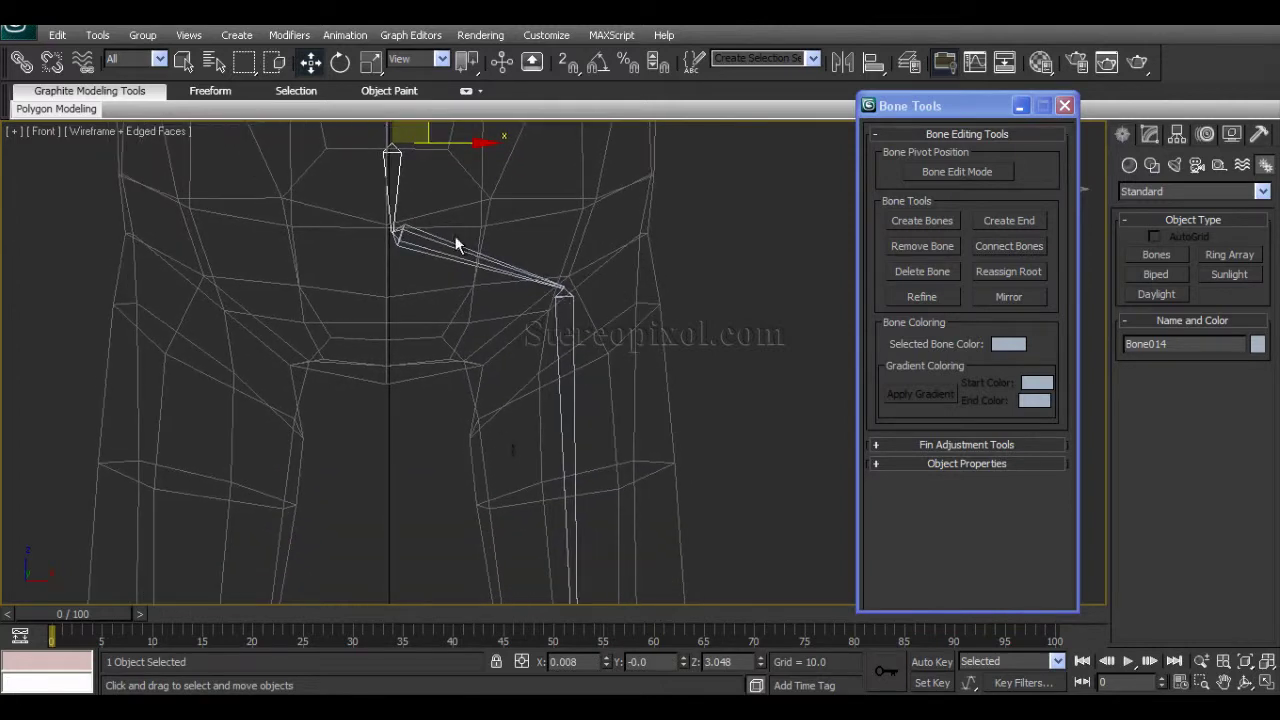
{"action": "key", "text": "Delete"}
{"action": "middle_click_drag", "start_coordinate": [509, 275], "coordinate": [514, 326]}
In the Perspective viewport, move the pelvis bone along the Y axis to about 0.046.
{"action": "key", "text": "alt+w"}
{"action": "right_click", "coordinate": [701, 458]}
{"action": "key", "text": "alt+w"}
{"action": "middle_click_drag", "start_coordinate": [701, 458], "coordinate": [512, 427], "text": "alt"}
{"action": "left_click_drag", "start_coordinate": [578, 231], "coordinate": [585, 232]}
{"action": "middle_click_drag", "start_coordinate": [480, 300], "coordinate": [586, 371], "text": "alt"}
{"action": "scroll", "coordinate": [481, 316], "scroll_direction": "up", "scroll_amount": 3}
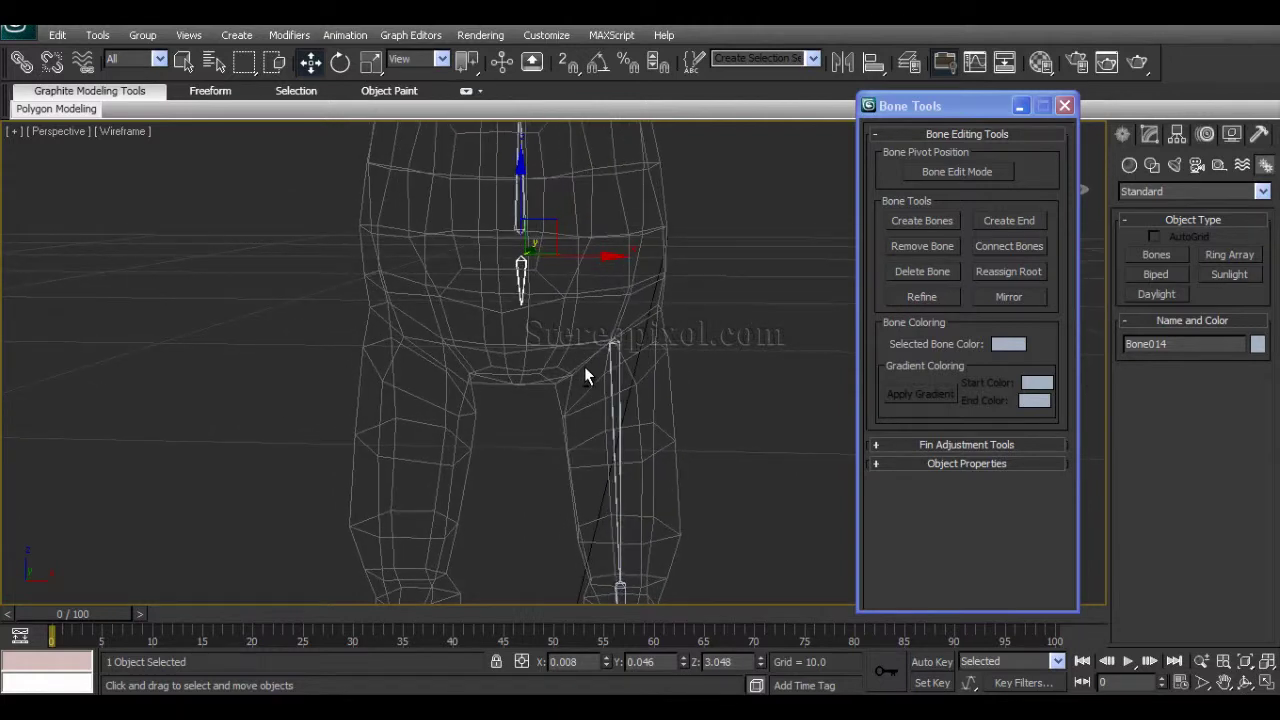
Connect the pelvis bone to the top of the existing leg's thigh bone with Connect Bones.
{"action": "left_click", "coordinate": [995, 249]}
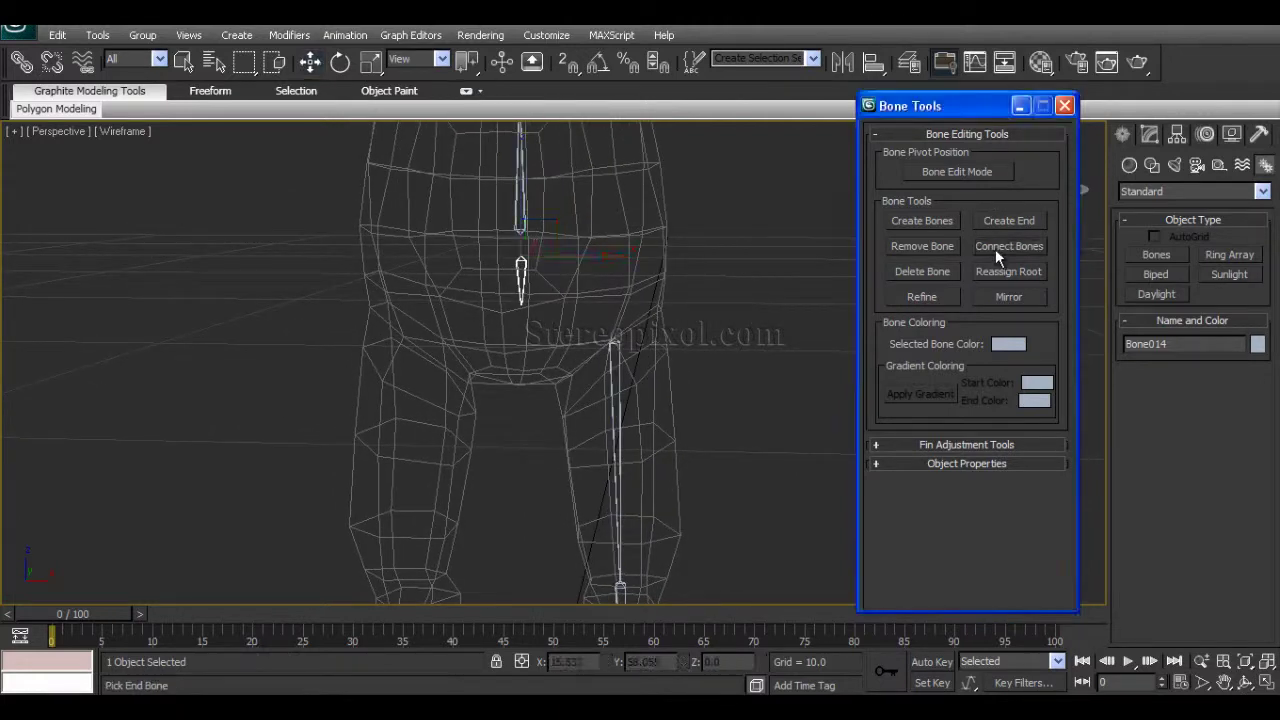
{"action": "left_click", "coordinate": [615, 344]}
{"action": "middle_click_drag", "start_coordinate": [615, 344], "coordinate": [680, 410], "text": "alt"}
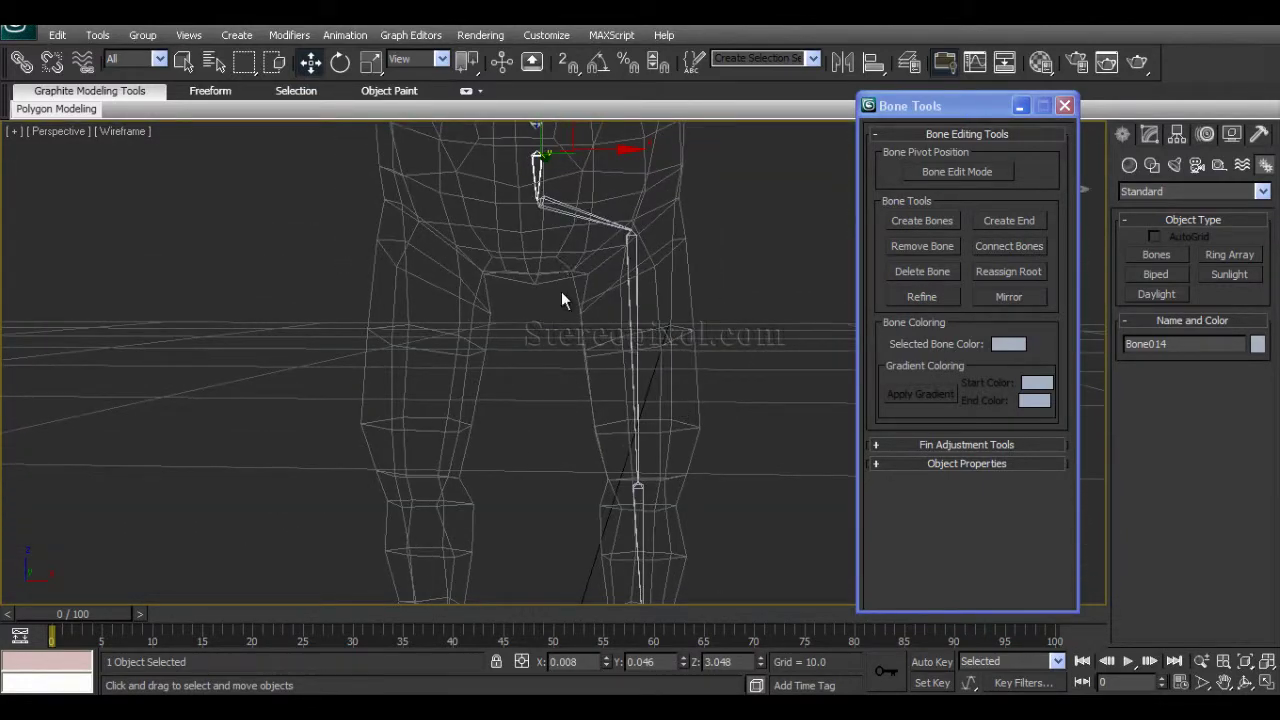
{"action": "middle_click_drag", "start_coordinate": [533, 357], "coordinate": [554, 384], "text": "alt"}
{"action": "left_click", "coordinate": [579, 267]}
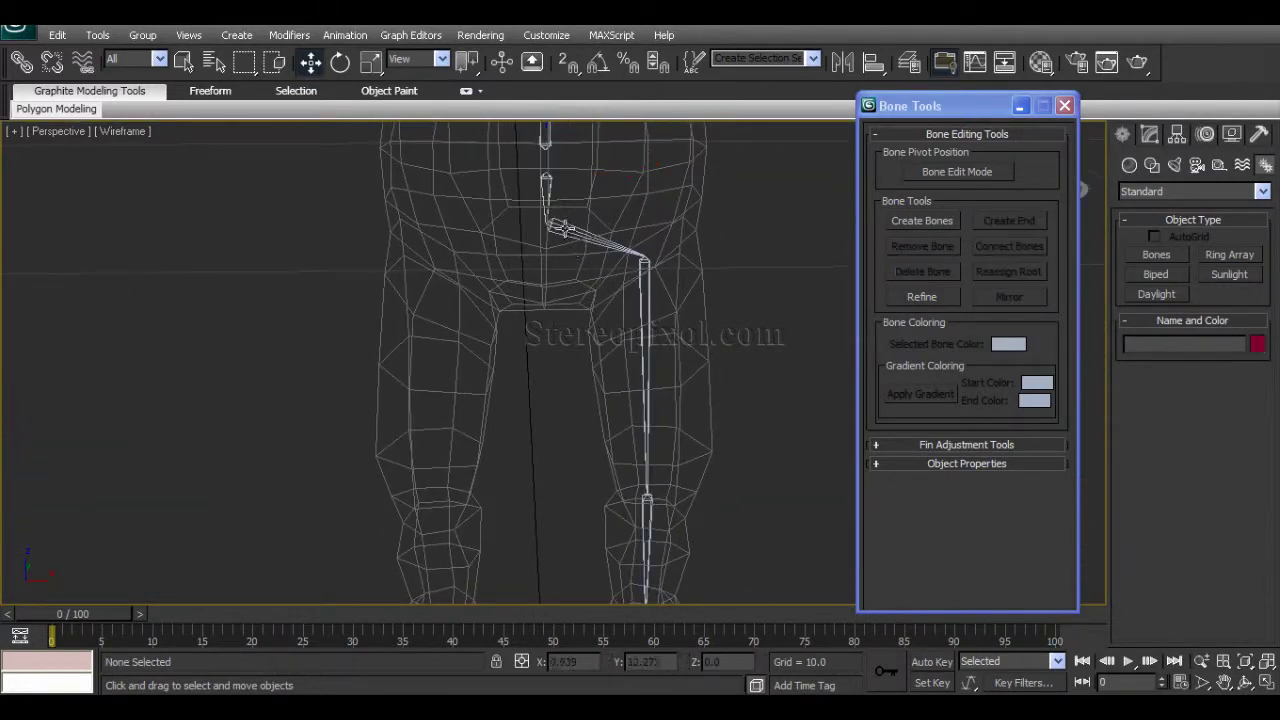
Select the hip connecting bone with its whole leg chain and mirror it on the X axis, flipping bone axis Y with offset 0.0.
{"action": "middle_click_drag", "start_coordinate": [571, 223], "coordinate": [577, 309], "text": "alt"}
{"action": "key", "text": "alt+w"}
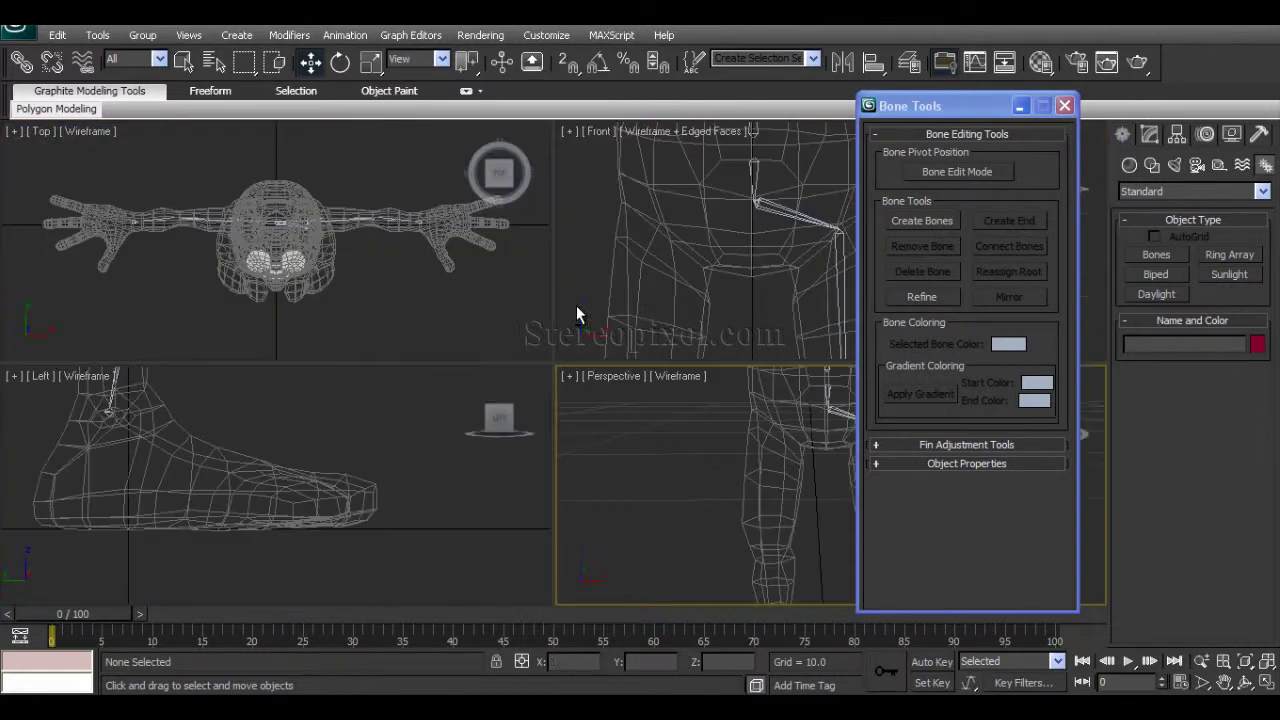
{"action": "key", "text": "alt+w"}
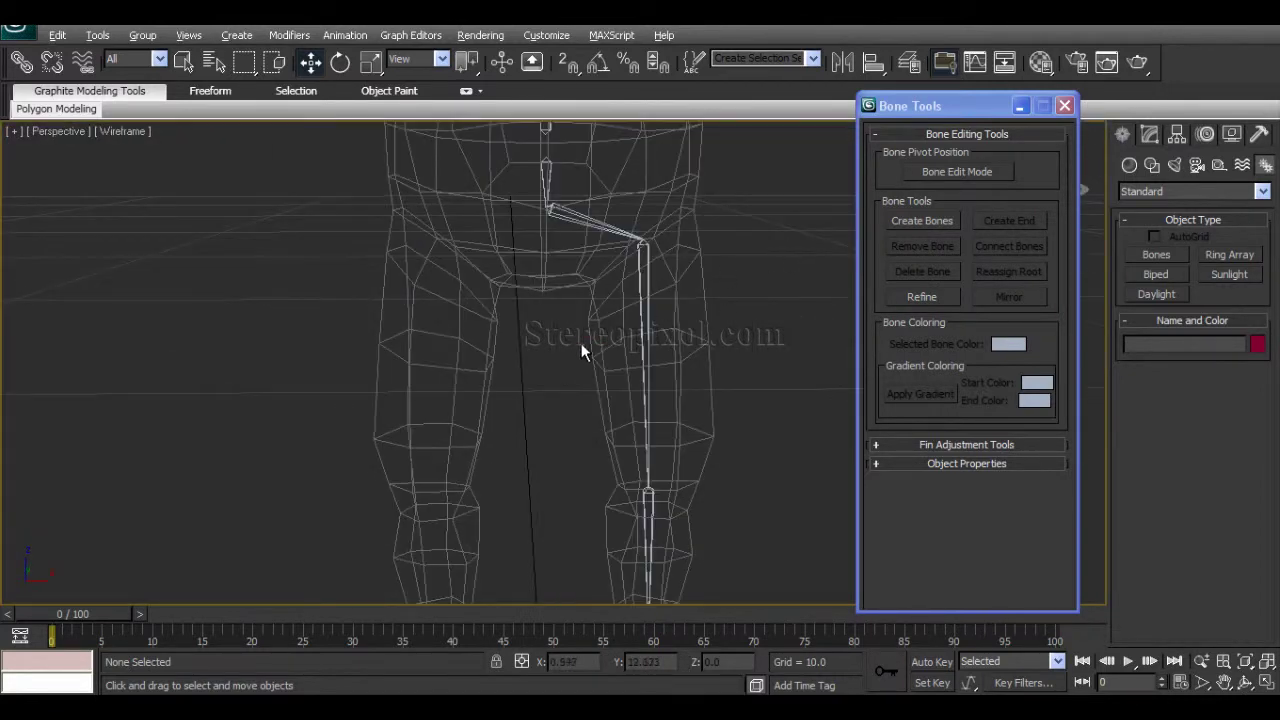
{"action": "double_click", "coordinate": [580, 220]}
{"action": "scroll", "coordinate": [560, 240], "scroll_direction": "down", "scroll_amount": 1}
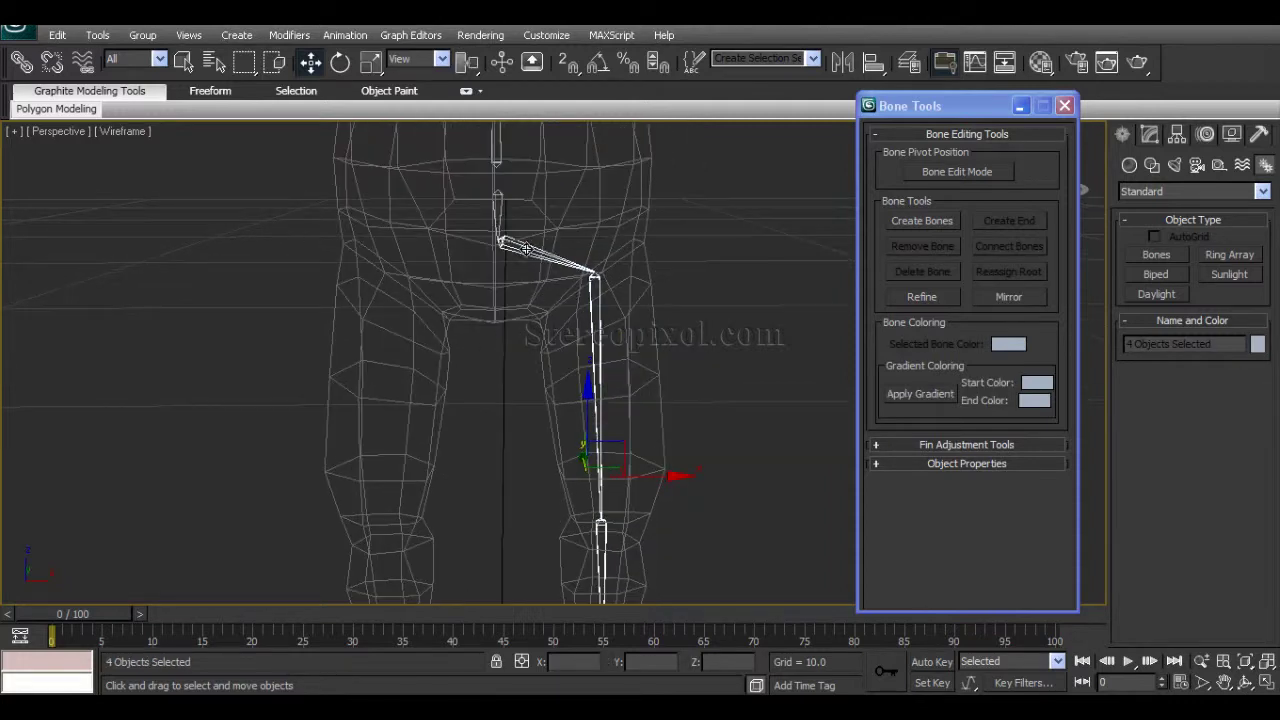
{"action": "left_click", "coordinate": [1007, 298]}
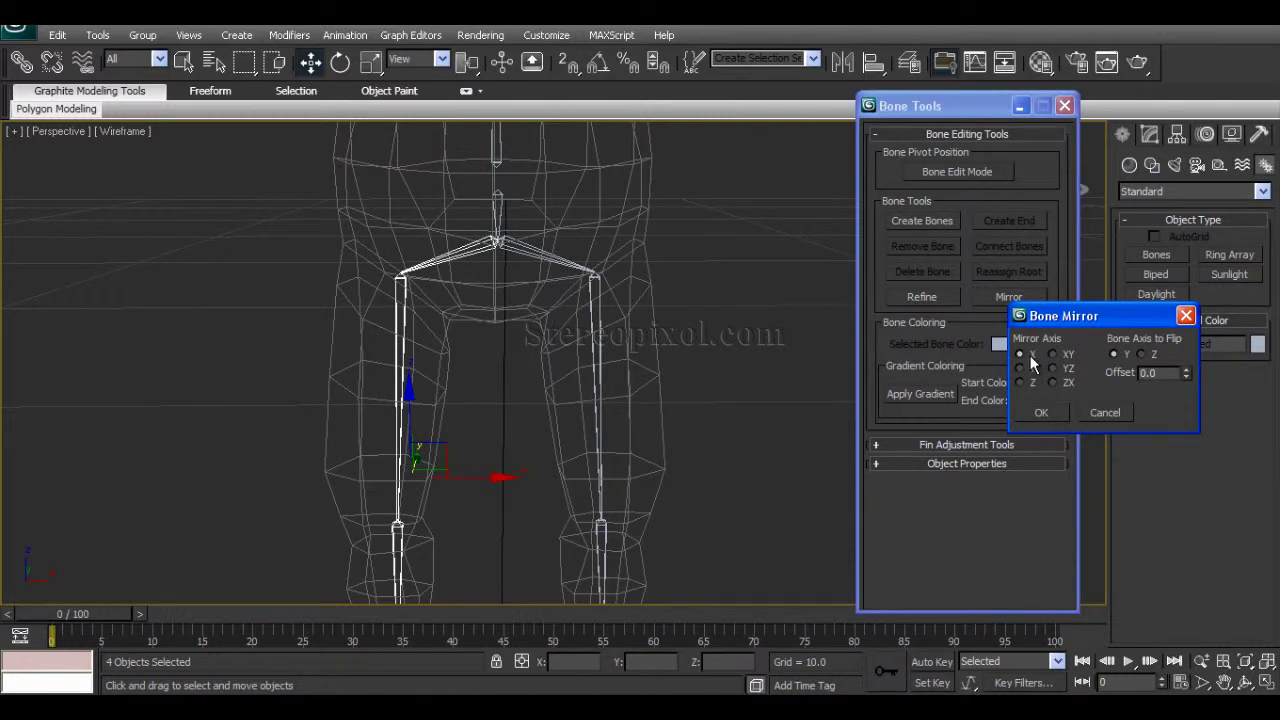
{"action": "left_click", "coordinate": [1051, 413]}
{"action": "middle_click_drag", "start_coordinate": [588, 438], "coordinate": [537, 399]}
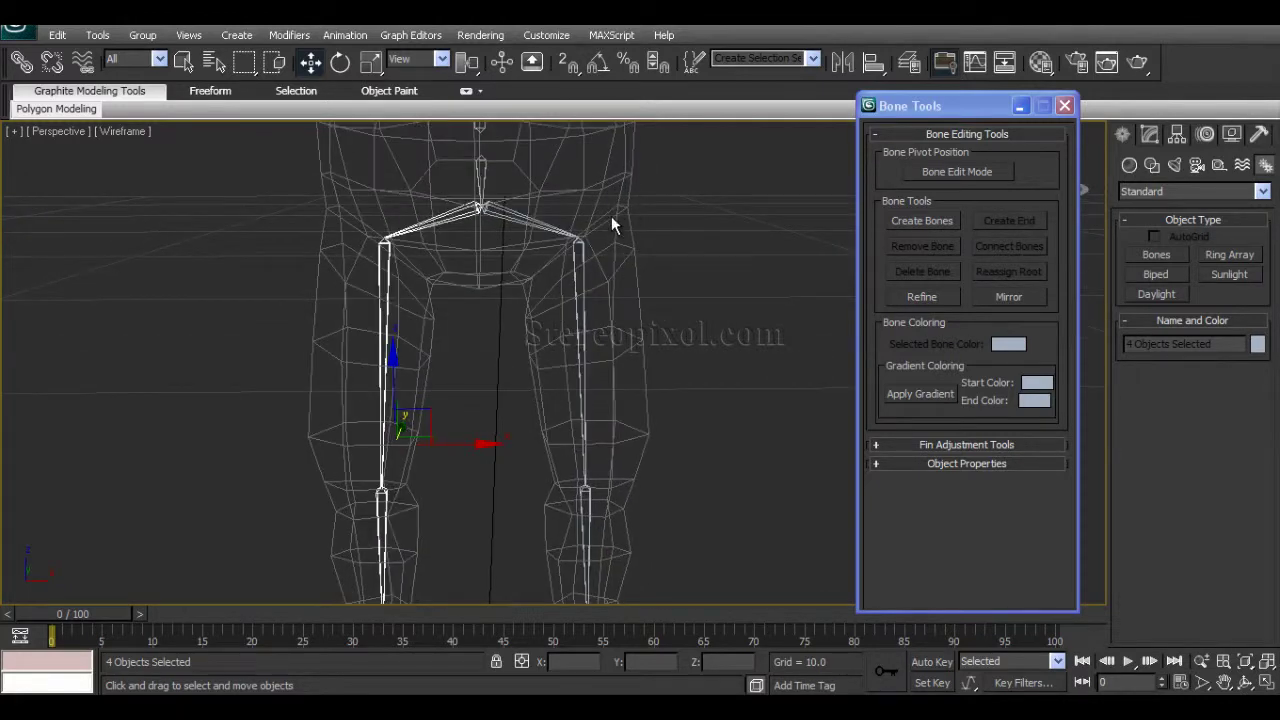
Try rotating the pelvis bone to test how both leg chains follow it.
{"action": "middle_click_drag", "start_coordinate": [626, 257], "coordinate": [552, 364]}
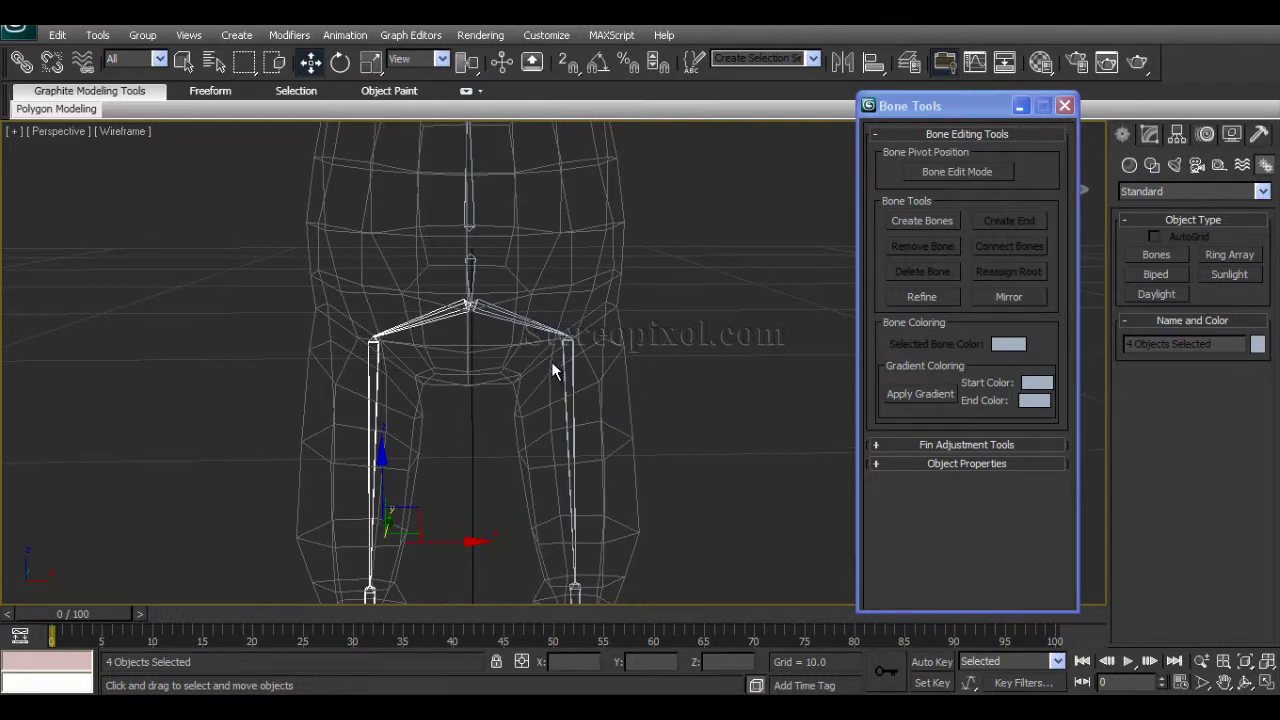
{"action": "middle_click_drag", "start_coordinate": [498, 392], "coordinate": [502, 324], "text": "alt"}
{"action": "left_click", "coordinate": [543, 337]}
{"action": "left_click", "coordinate": [490, 262]}
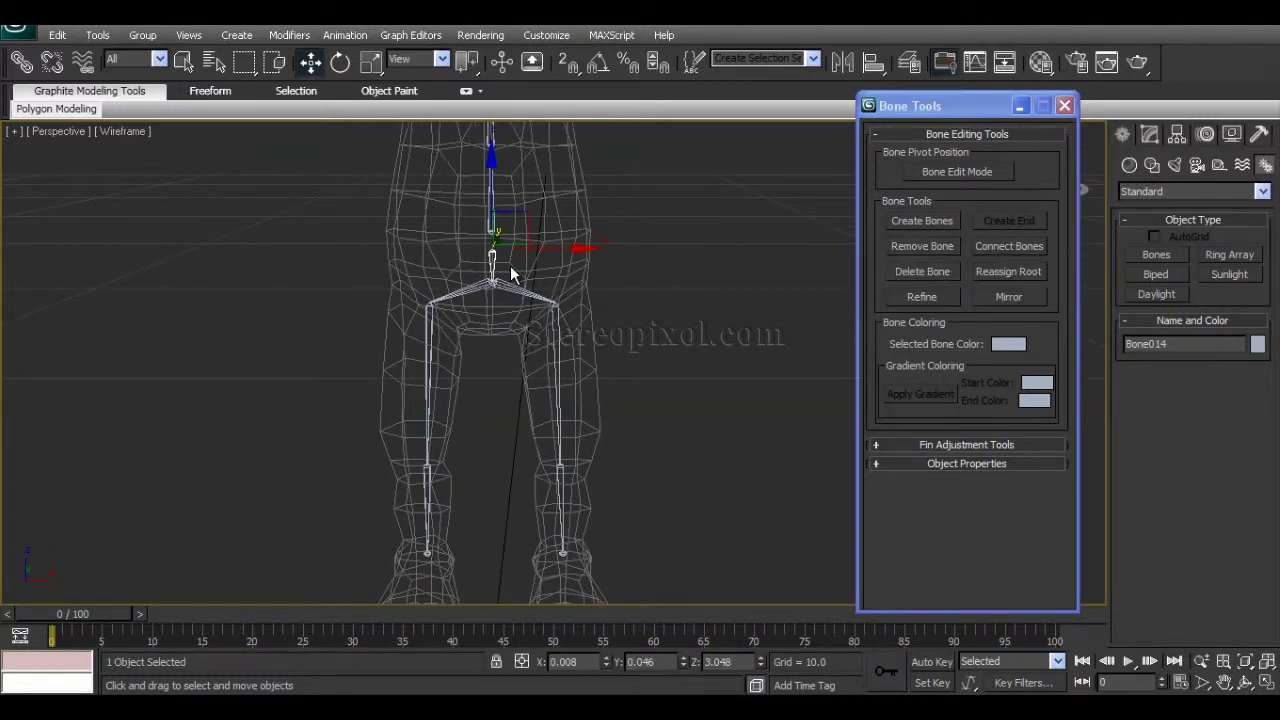
{"action": "middle_click_drag", "start_coordinate": [490, 262], "coordinate": [504, 362], "text": "alt"}
{"action": "key", "text": "e"}
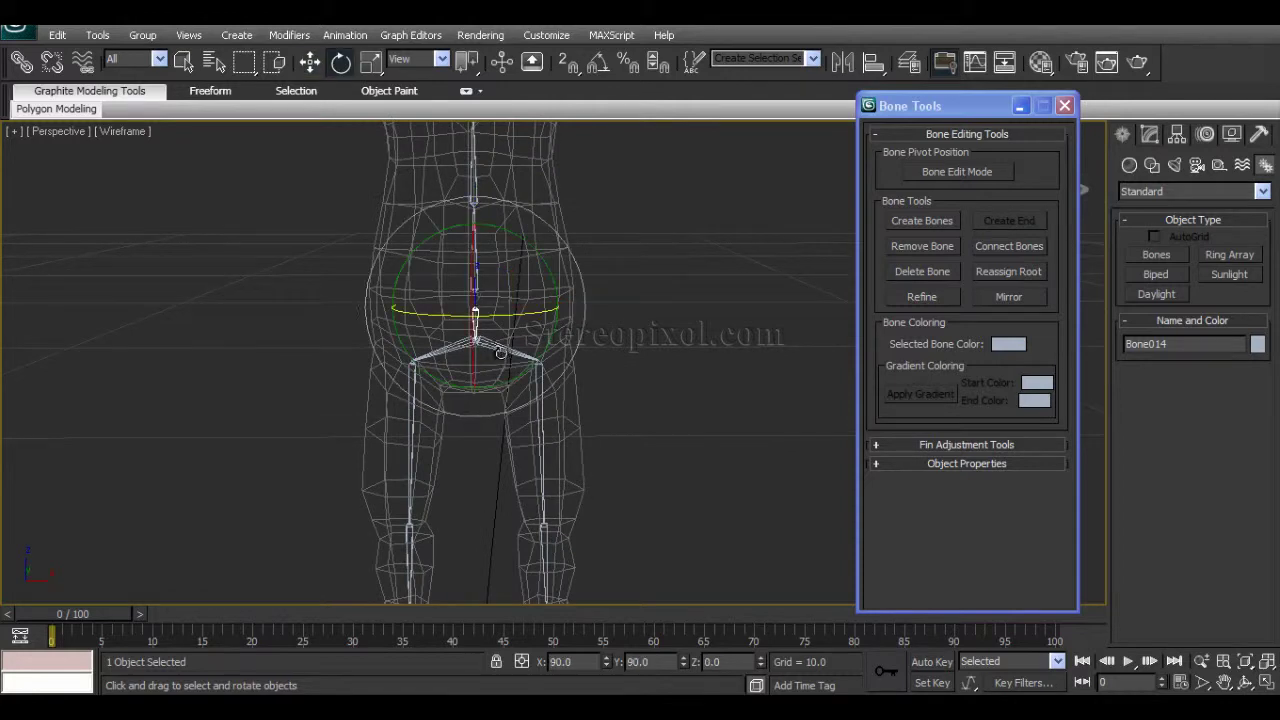
{"action": "mouse_move", "coordinate": [546, 268]}
{"action": "left_mouse_down"}
{"action": "mouse_move", "coordinate": [539, 289]}
{"action": "mouse_move", "coordinate": [536, 264]}
{"action": "left_mouse_up"}
{"action": "middle_click_drag", "start_coordinate": [512, 325], "coordinate": [480, 315], "text": "alt"}
Try rotating the lowest spine bone to test how the upper body follows it.
{"action": "left_click", "coordinate": [446, 297]}
{"action": "left_click", "coordinate": [457, 304]}
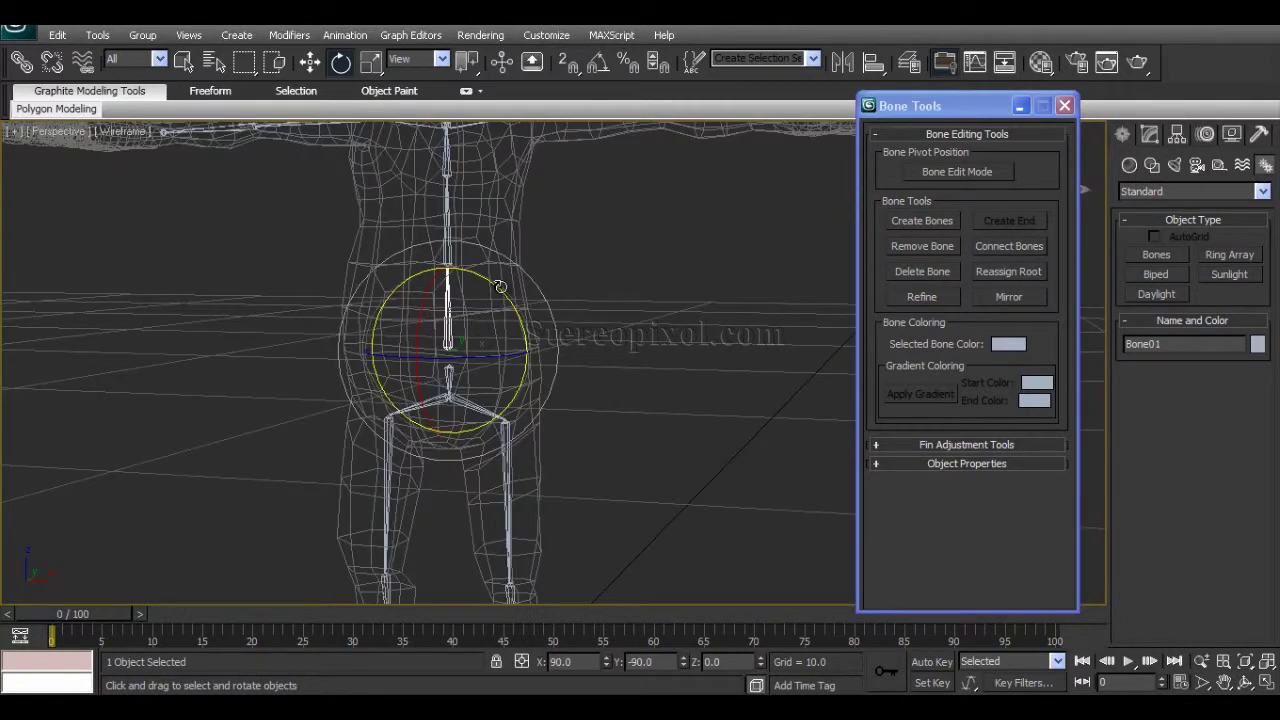
{"action": "mouse_move", "coordinate": [500, 288]}
{"action": "left_mouse_down"}
{"action": "mouse_move", "coordinate": [528, 313]}
{"action": "mouse_move", "coordinate": [497, 277]}
{"action": "mouse_move", "coordinate": [505, 297]}
{"action": "left_mouse_up"}
{"action": "right_click", "coordinate": [505, 297]}
Examine both leg bone chains from the hips to the ankles from several angles.
{"action": "middle_click_drag", "start_coordinate": [546, 418], "coordinate": [574, 370]}
{"action": "left_click", "coordinate": [575, 346]}
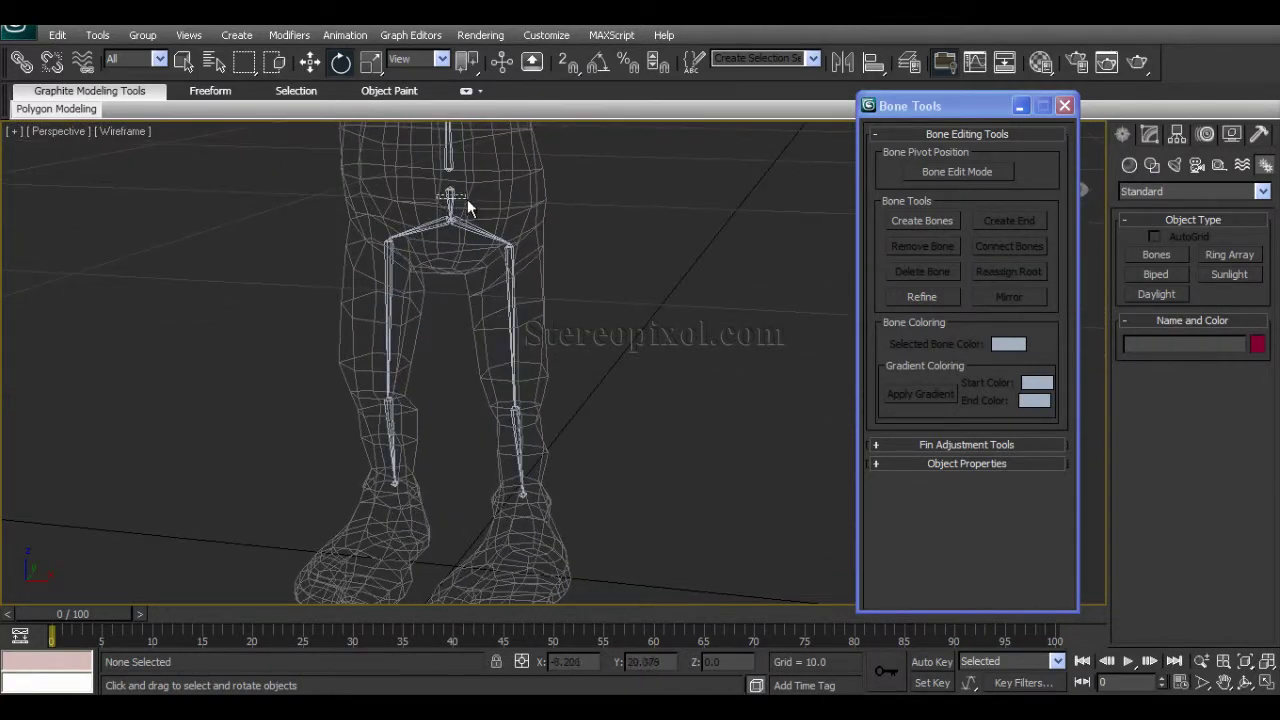
{"action": "left_click", "coordinate": [469, 200]}
{"action": "middle_click_drag", "start_coordinate": [463, 288], "coordinate": [427, 281], "text": "alt"}
{"action": "left_click", "coordinate": [439, 315]}
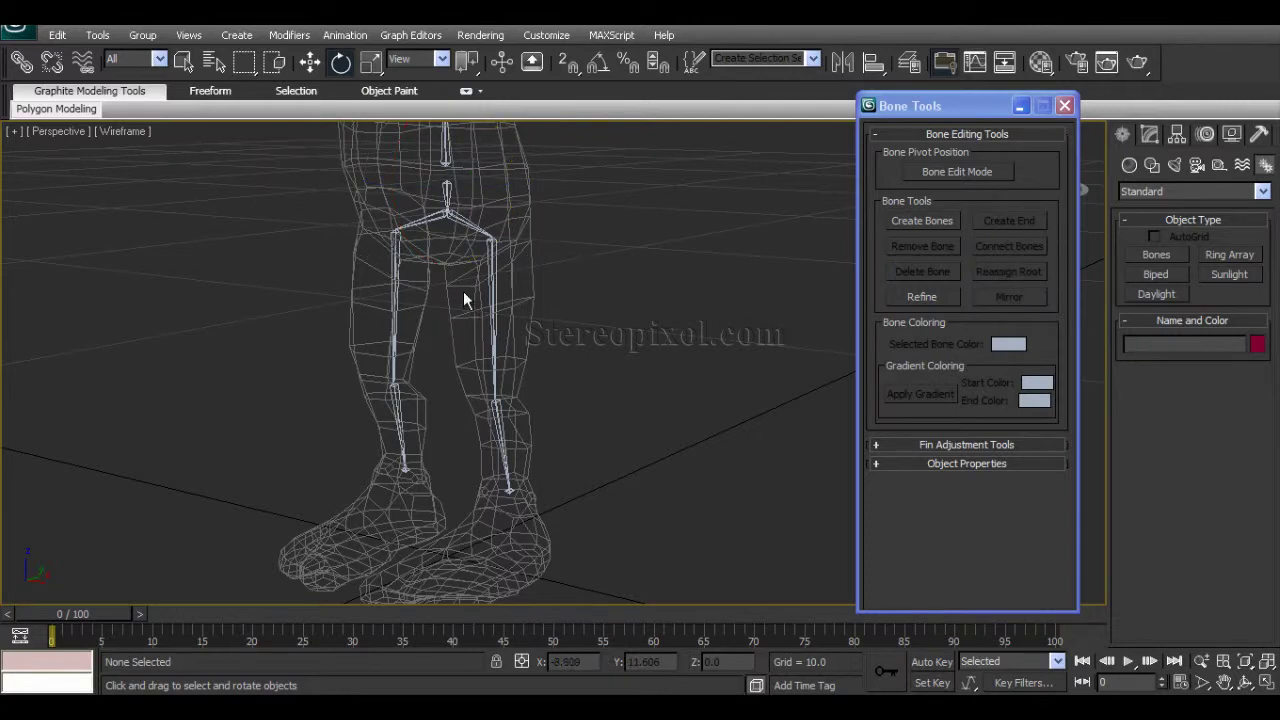
{"action": "middle_click_drag", "start_coordinate": [476, 345], "coordinate": [486, 371], "text": "alt"}
{"action": "left_click", "coordinate": [495, 300]}
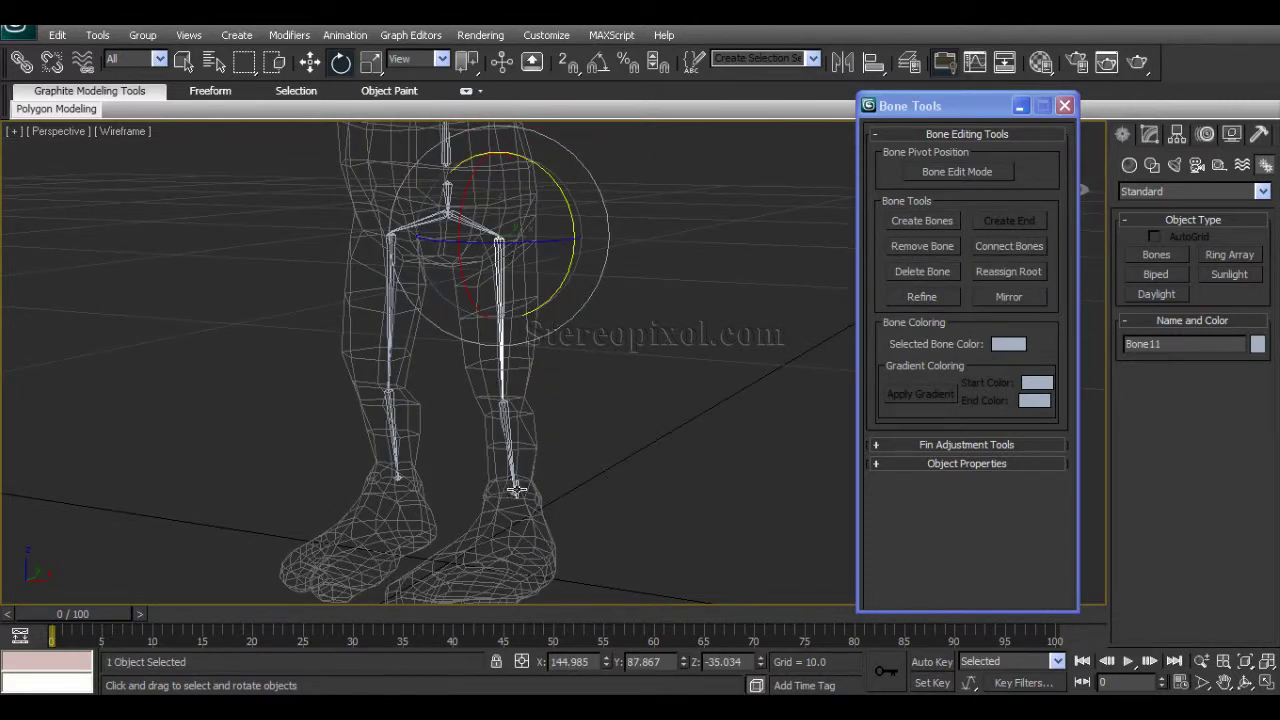
{"action": "middle_click_drag", "start_coordinate": [531, 480], "coordinate": [520, 385], "text": "alt"}
{"action": "left_click", "coordinate": [602, 410]}
{"action": "left_click", "coordinate": [477, 345]}
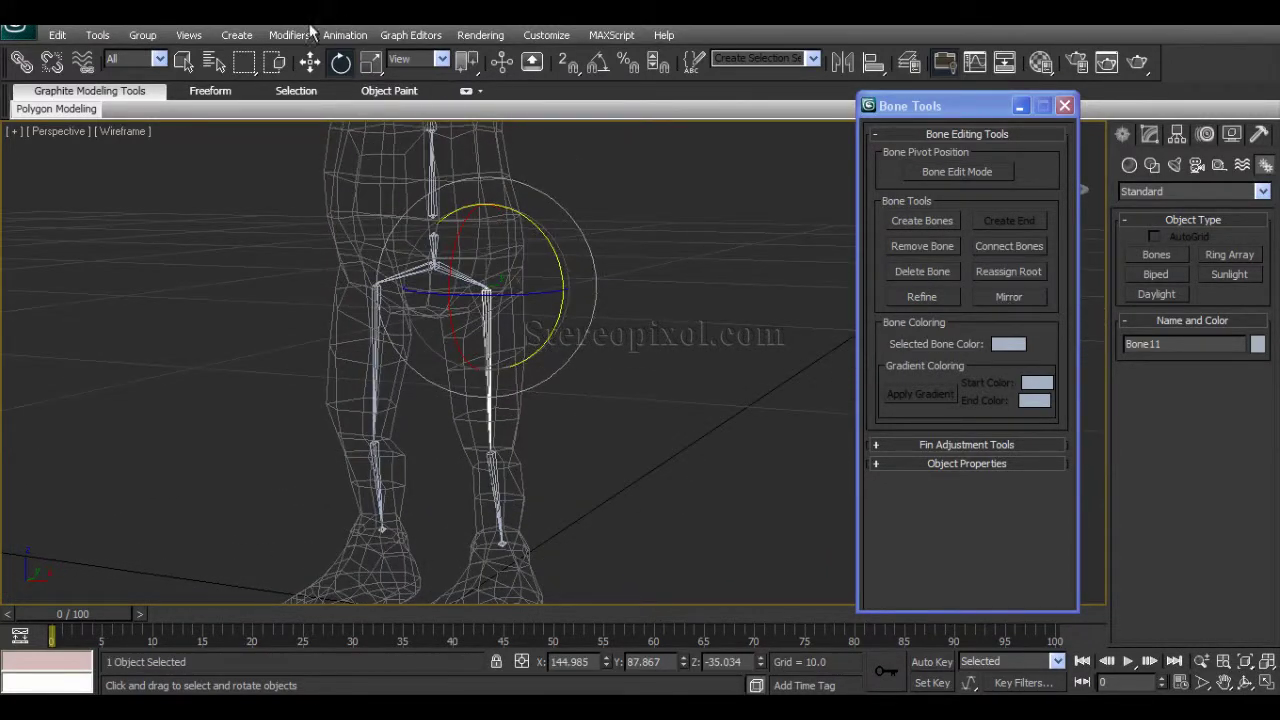
{"action": "left_click", "coordinate": [344, 35]}
{"action": "mouse_move", "coordinate": [372, 97]}
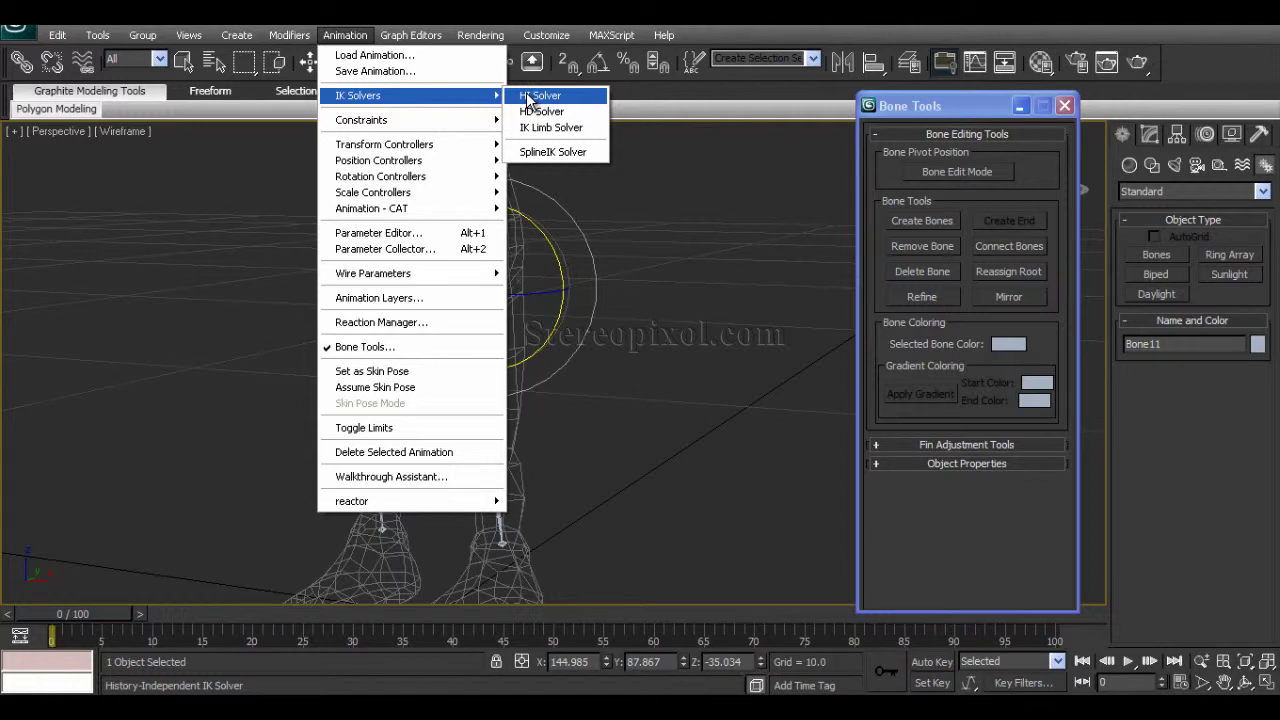
{"action": "left_click", "coordinate": [537, 96]}
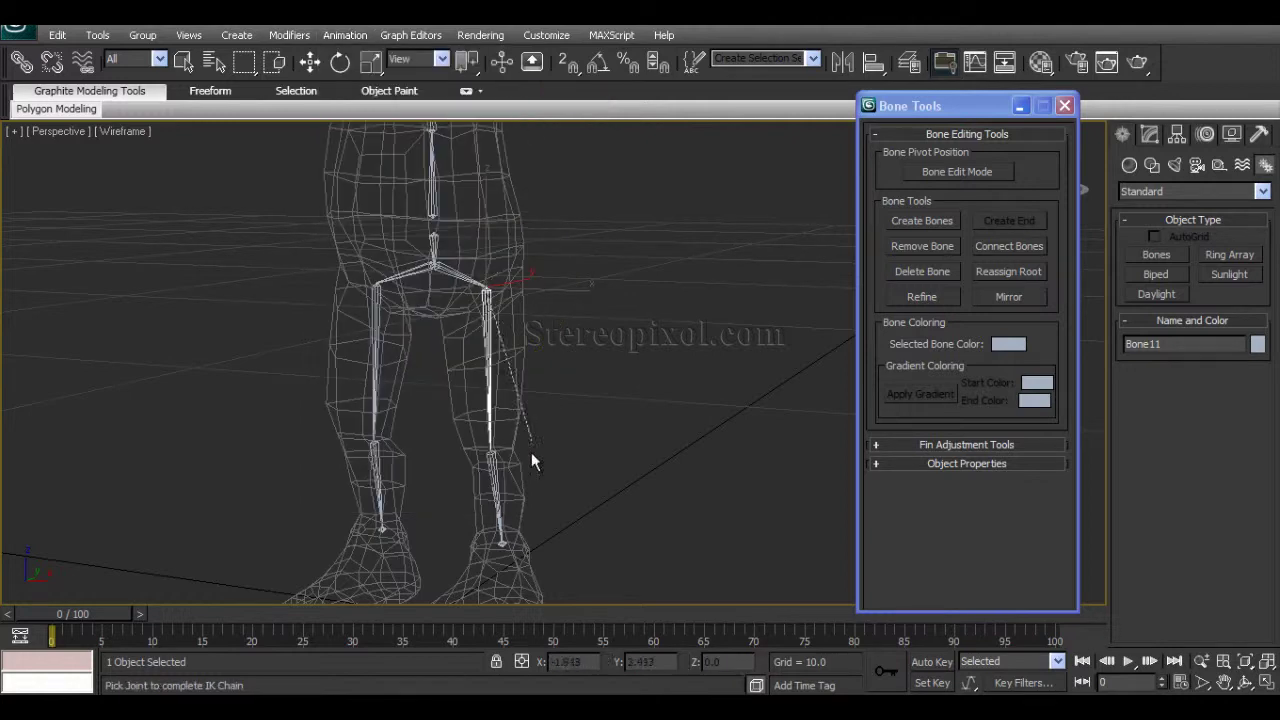
{"action": "right_click", "coordinate": [562, 401]}
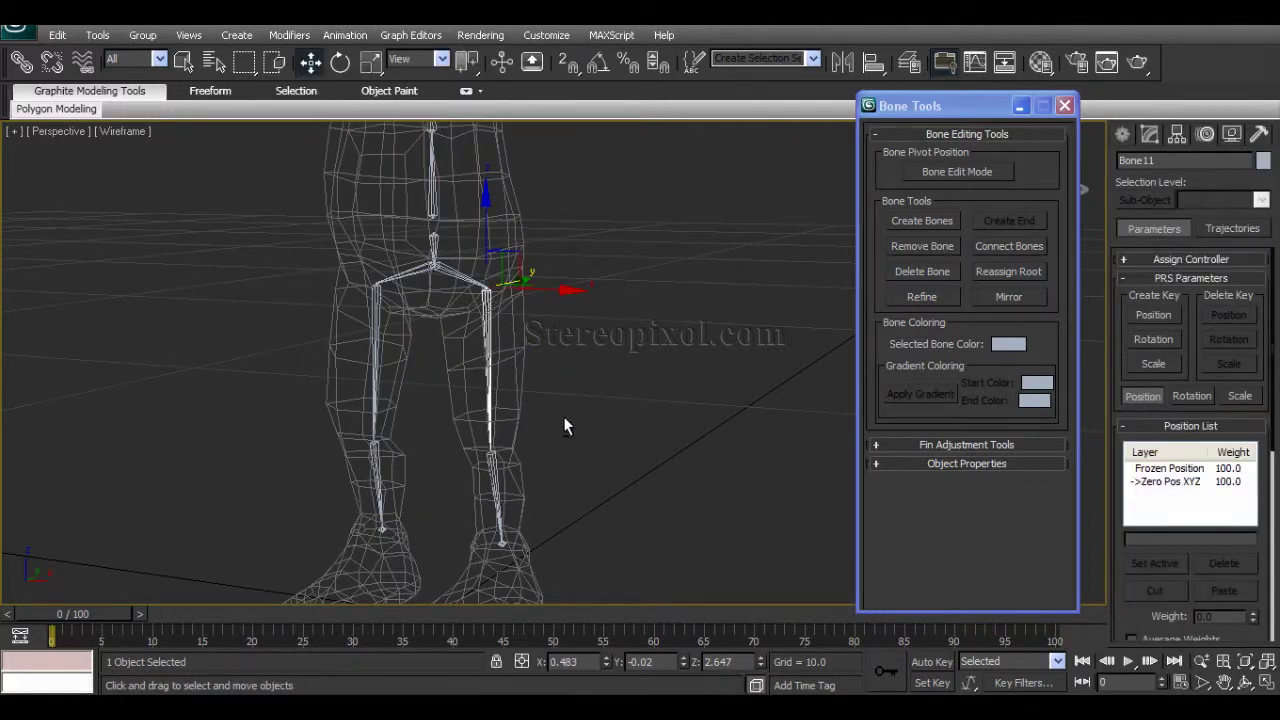
Add an HI Solver from the original leg's thigh bone to its ankle end bone and try moving the handle.
{"action": "left_click", "coordinate": [345, 35]}
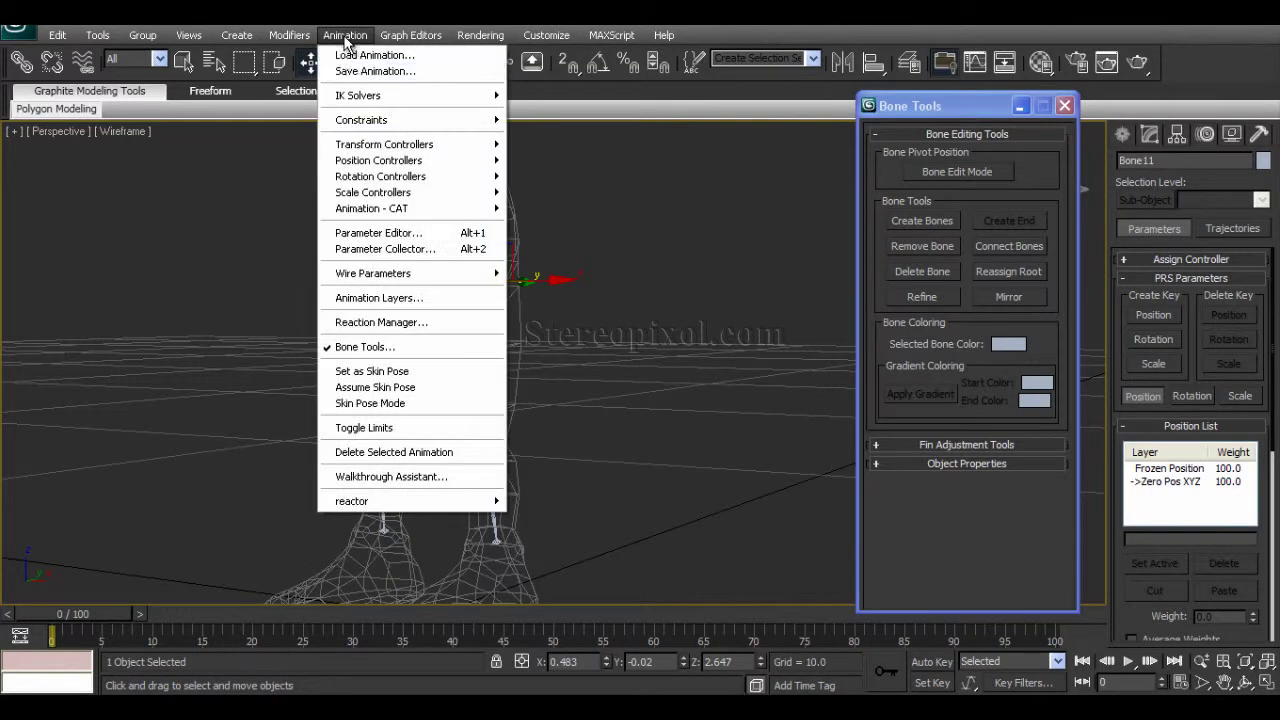
{"action": "mouse_move", "coordinate": [400, 95]}
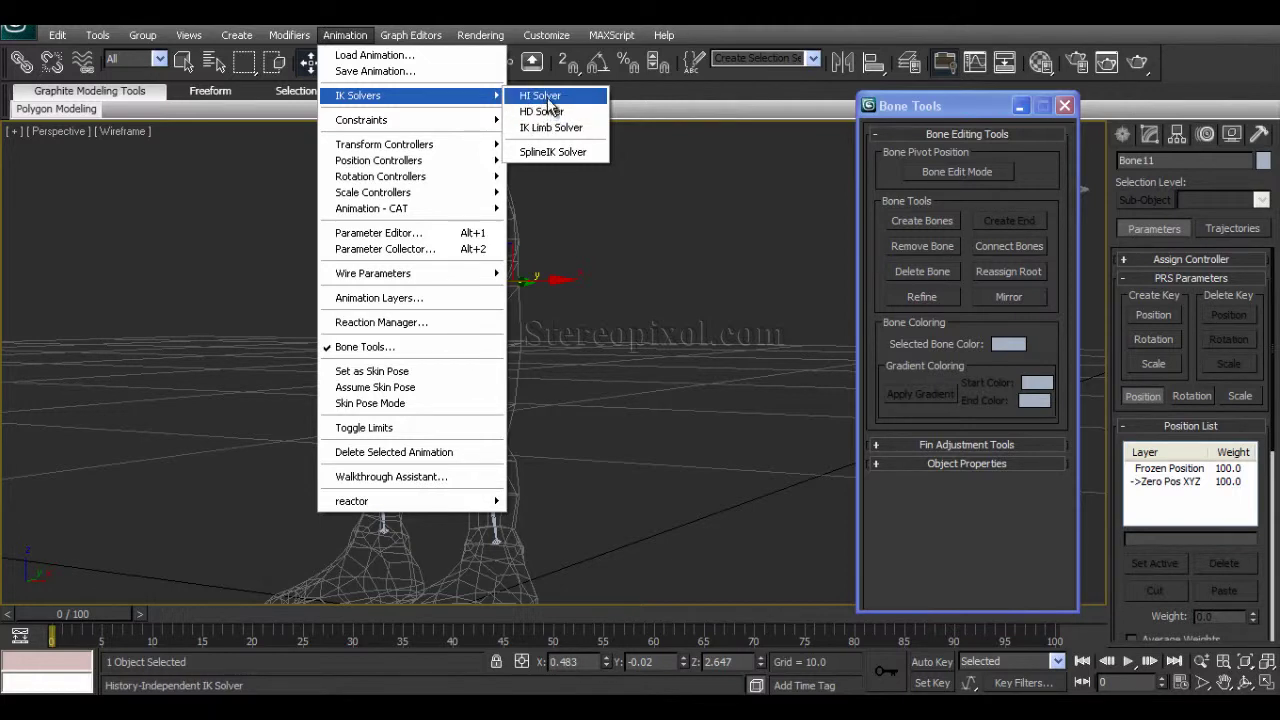
{"action": "left_click", "coordinate": [547, 97]}
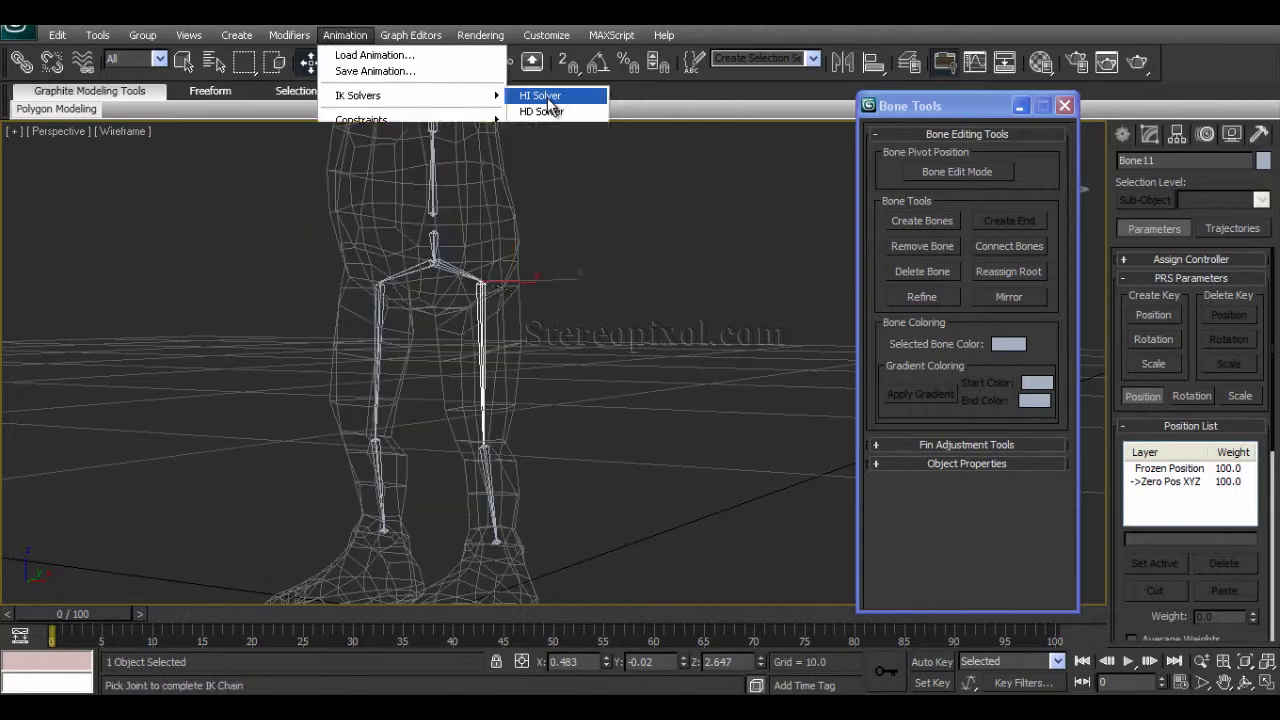
{"action": "left_click", "coordinate": [495, 544]}
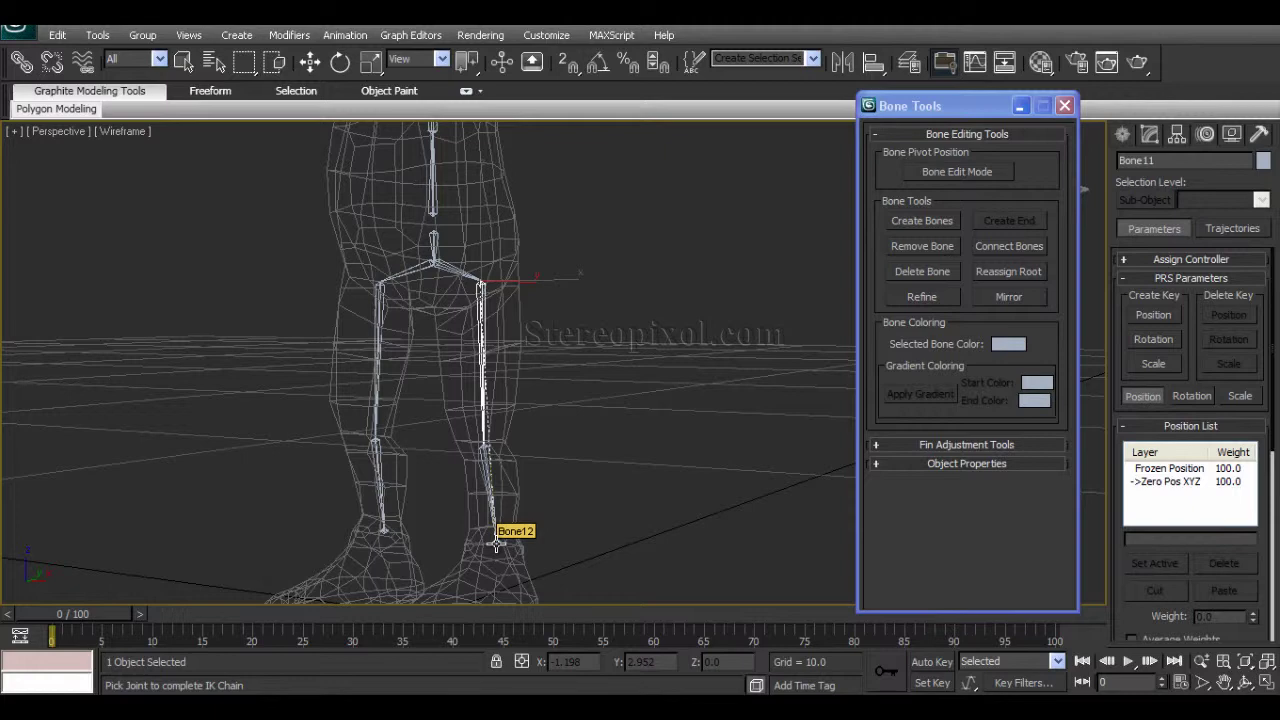
{"action": "left_click", "coordinate": [496, 544]}
{"action": "middle_click_drag", "start_coordinate": [557, 509], "coordinate": [526, 464], "text": "alt"}
{"action": "left_click_drag", "start_coordinate": [529, 461], "coordinate": [430, 408]}
{"action": "middle_click_drag", "start_coordinate": [430, 408], "coordinate": [494, 486], "text": "alt"}
Add an HI Solver from the mirrored leg's thigh bone to its ankle end bone.
{"action": "left_click_drag", "start_coordinate": [483, 329], "coordinate": [484, 330]}
{"action": "middle_click_drag", "start_coordinate": [470, 348], "coordinate": [480, 360], "text": "alt"}
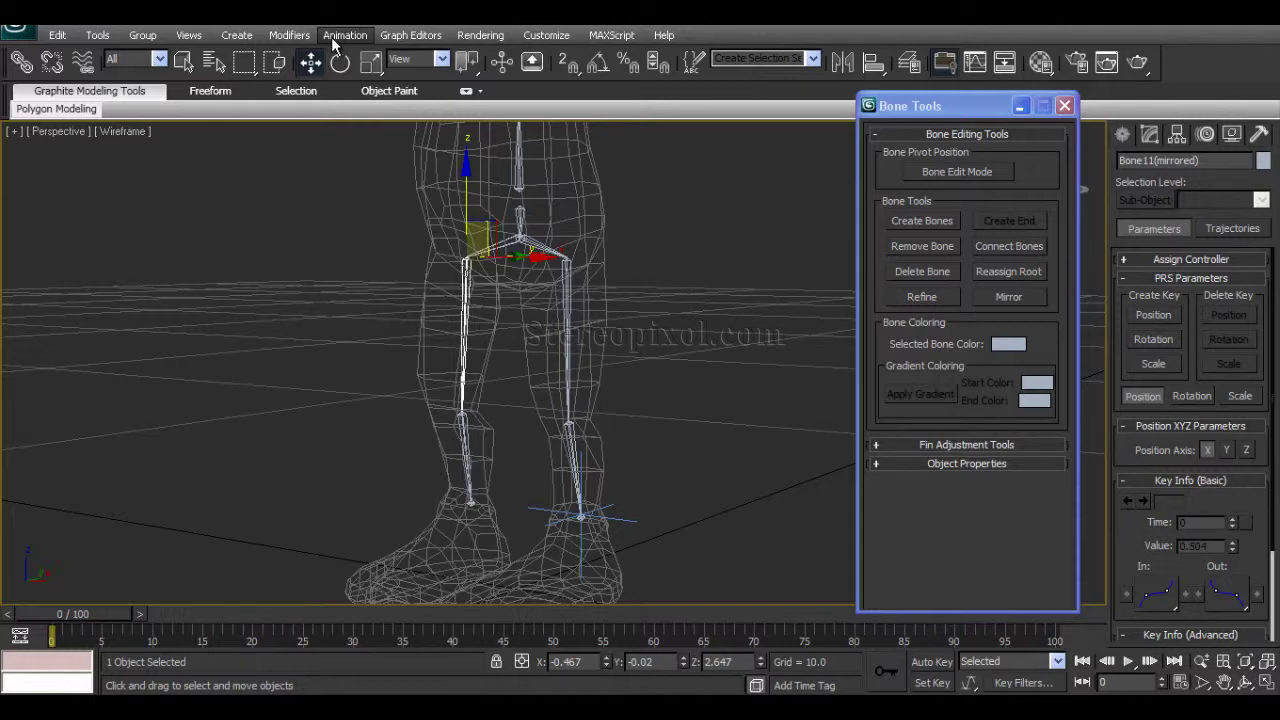
{"action": "left_click", "coordinate": [336, 37]}
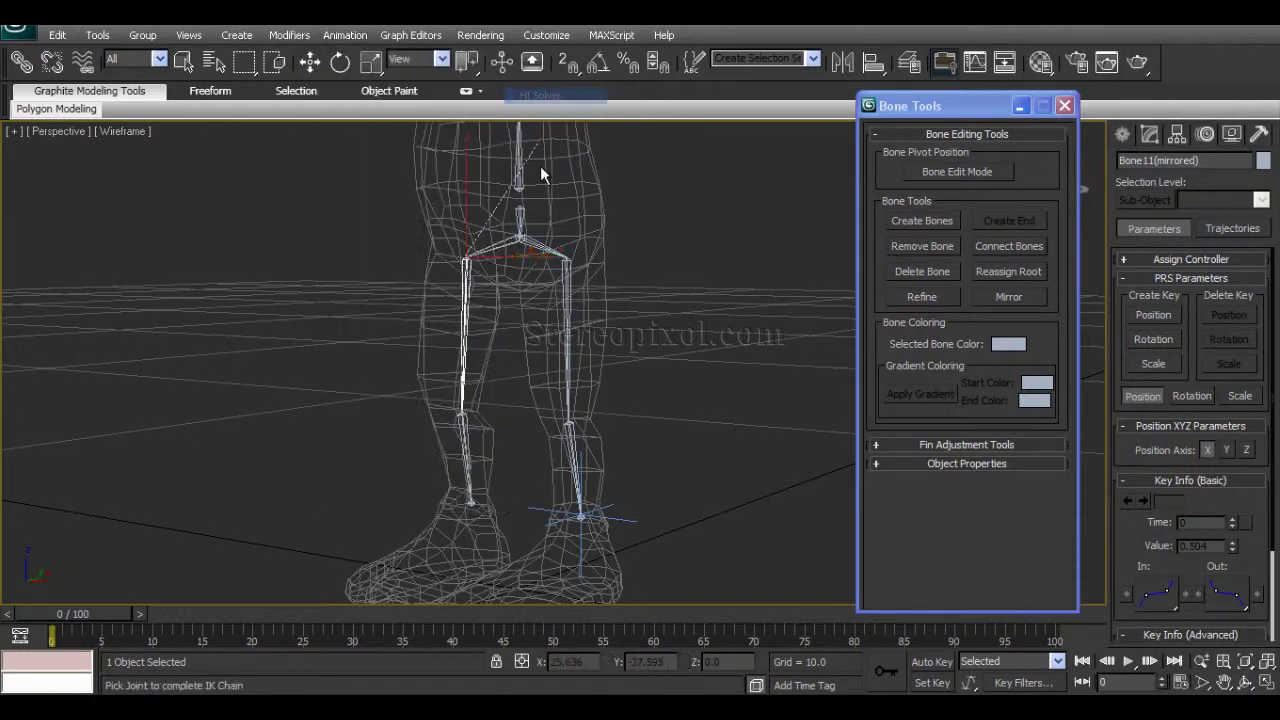
{"action": "left_click", "coordinate": [471, 503]}
{"action": "middle_click_drag", "start_coordinate": [471, 503], "coordinate": [521, 462], "text": "alt"}
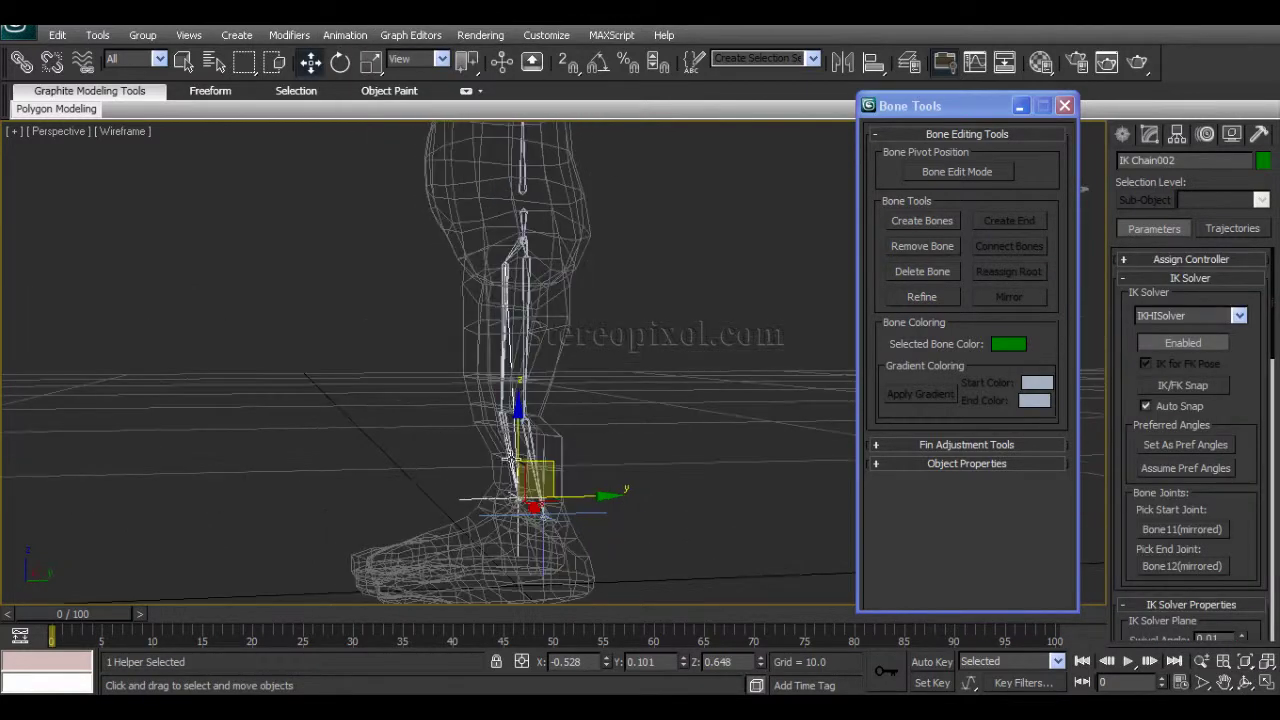
Try moving the mirrored leg's IK handle, undo the move, and remove the IK chains from both legs.
{"action": "left_click_drag", "start_coordinate": [539, 446], "coordinate": [522, 424]}
{"action": "key", "text": "ctrl+z"}
{"action": "middle_click_drag", "start_coordinate": [522, 440], "coordinate": [480, 478], "text": "alt"}
{"action": "left_click", "coordinate": [540, 479]}
{"action": "left_click", "coordinate": [602, 517]}
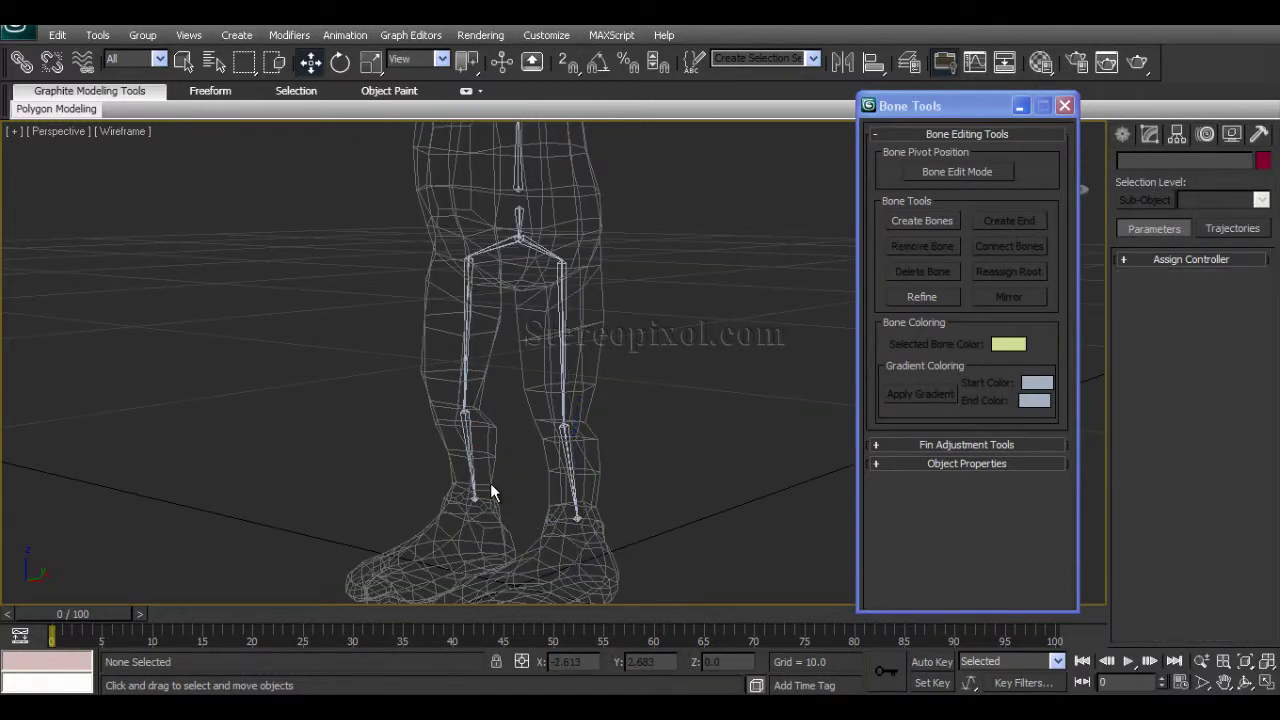
Select the pelvis, hip and leg bones together and freeze their transforms.
{"action": "scroll", "coordinate": [490, 483], "scroll_direction": "down", "scroll_amount": 6}
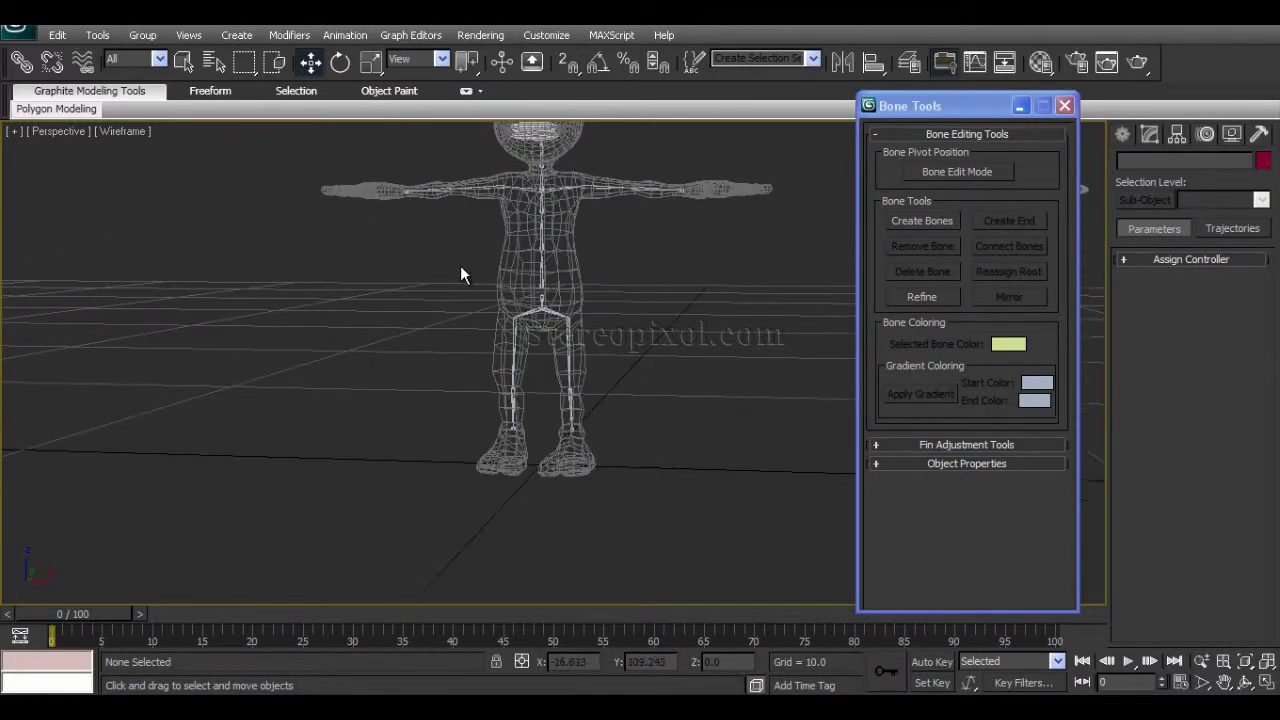
{"action": "left_click_drag", "start_coordinate": [600, 404], "coordinate": [602, 406]}
{"action": "scroll", "coordinate": [565, 457], "scroll_direction": "up", "scroll_amount": 5}
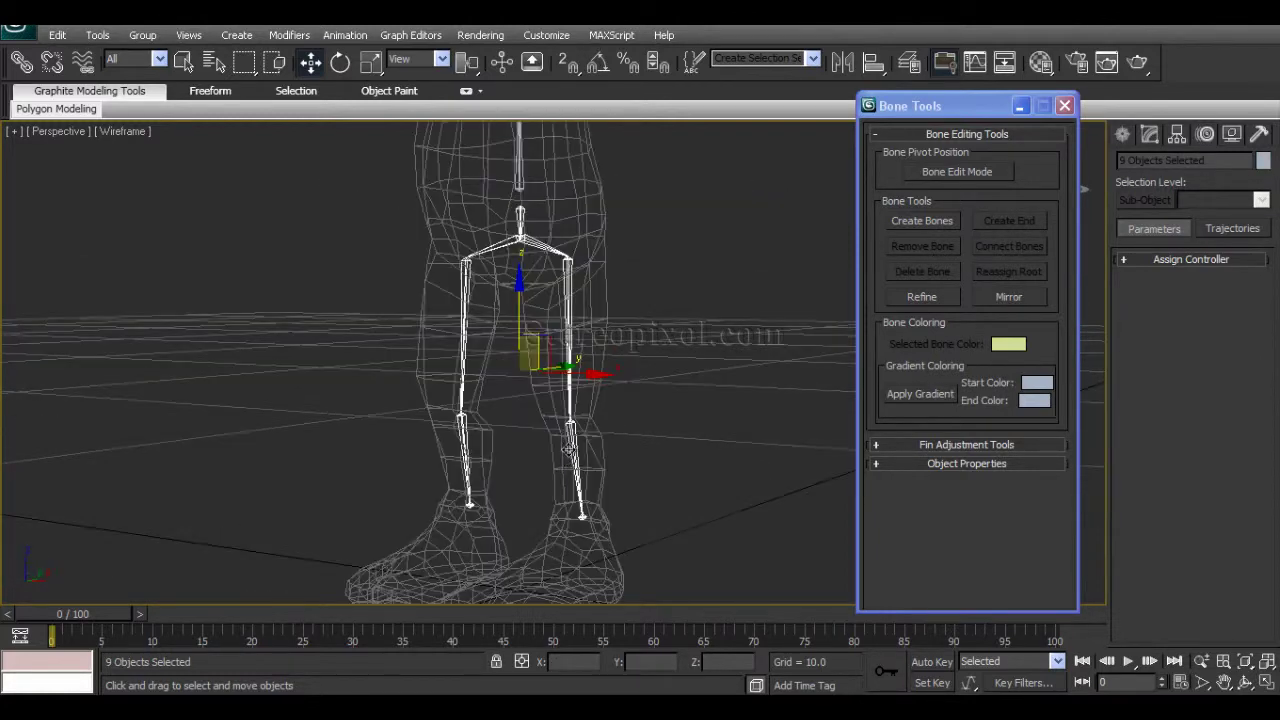
{"action": "right_click", "coordinate": [581, 326]}
{"action": "left_click", "coordinate": [538, 255]}
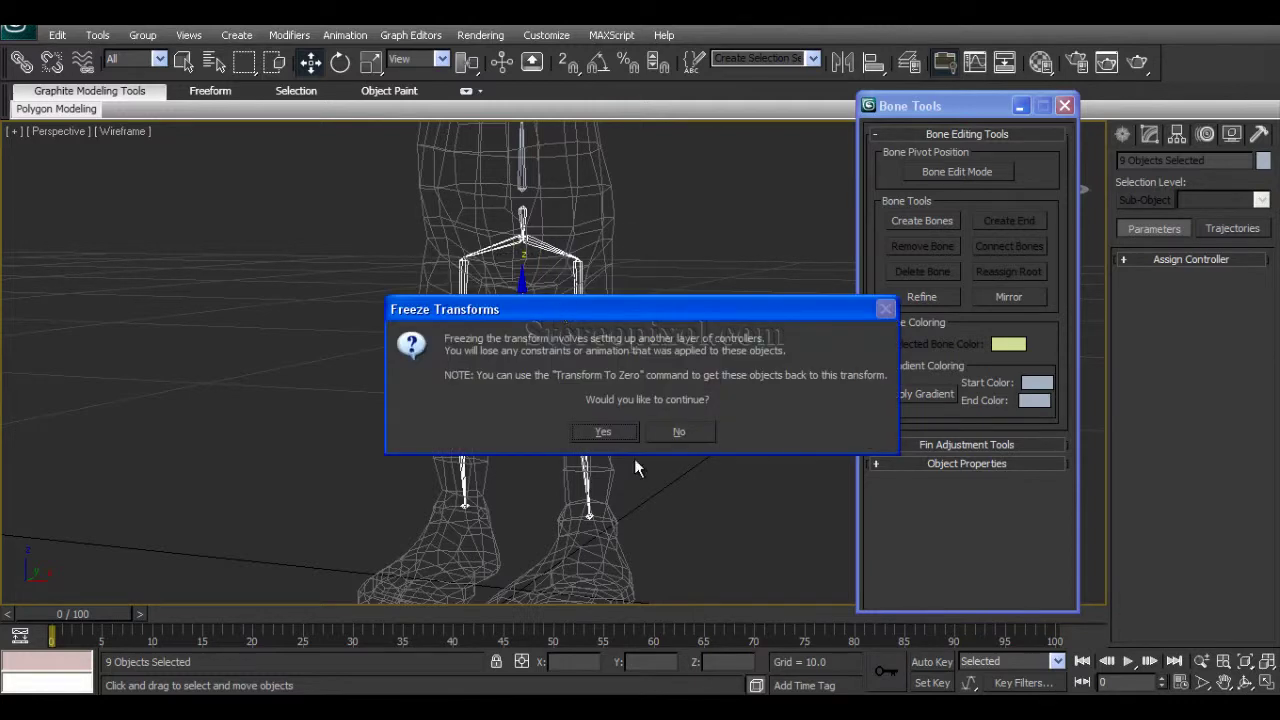
{"action": "left_click", "coordinate": [603, 431]}
{"action": "scroll", "coordinate": [640, 465], "scroll_direction": "up", "scroll_amount": 2}
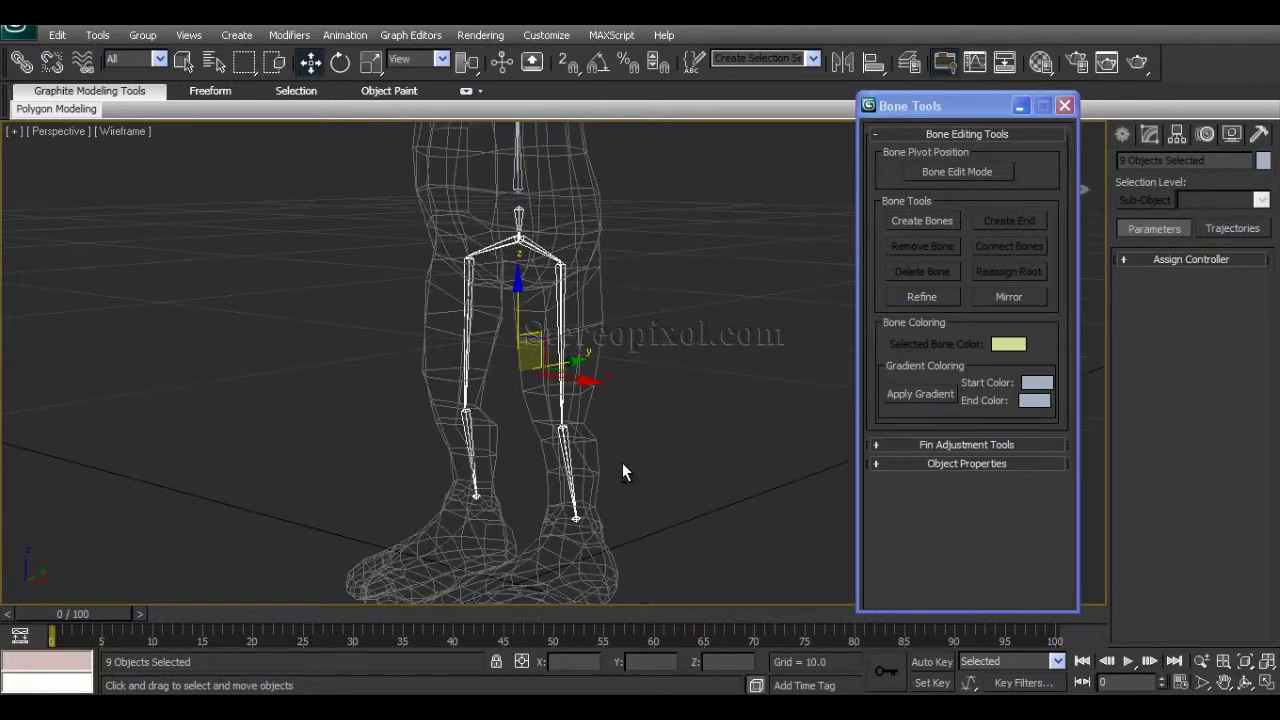
Apply an HI Solver to the original leg, running from its thigh bone to the ankle end bone.
{"action": "left_click", "coordinate": [594, 374]}
{"action": "left_click", "coordinate": [560, 392]}
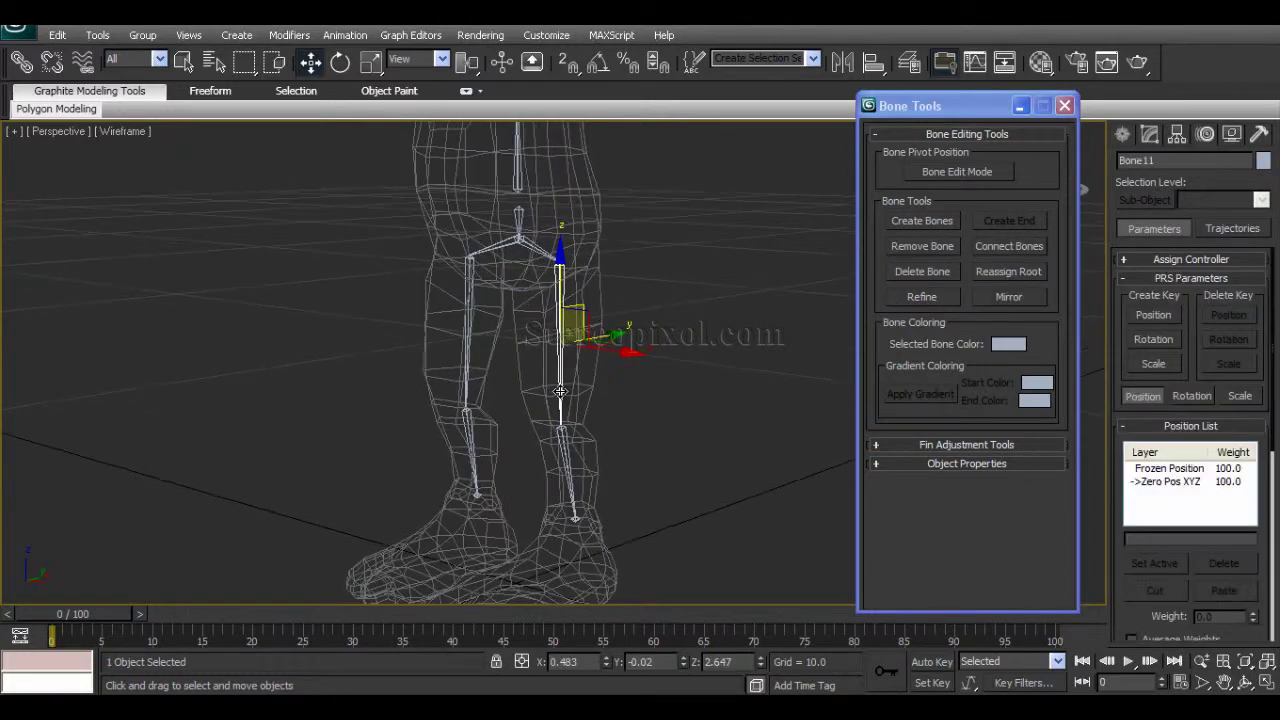
{"action": "left_click", "coordinate": [345, 35]}
{"action": "mouse_move", "coordinate": [385, 93]}
{"action": "left_click", "coordinate": [543, 94]}
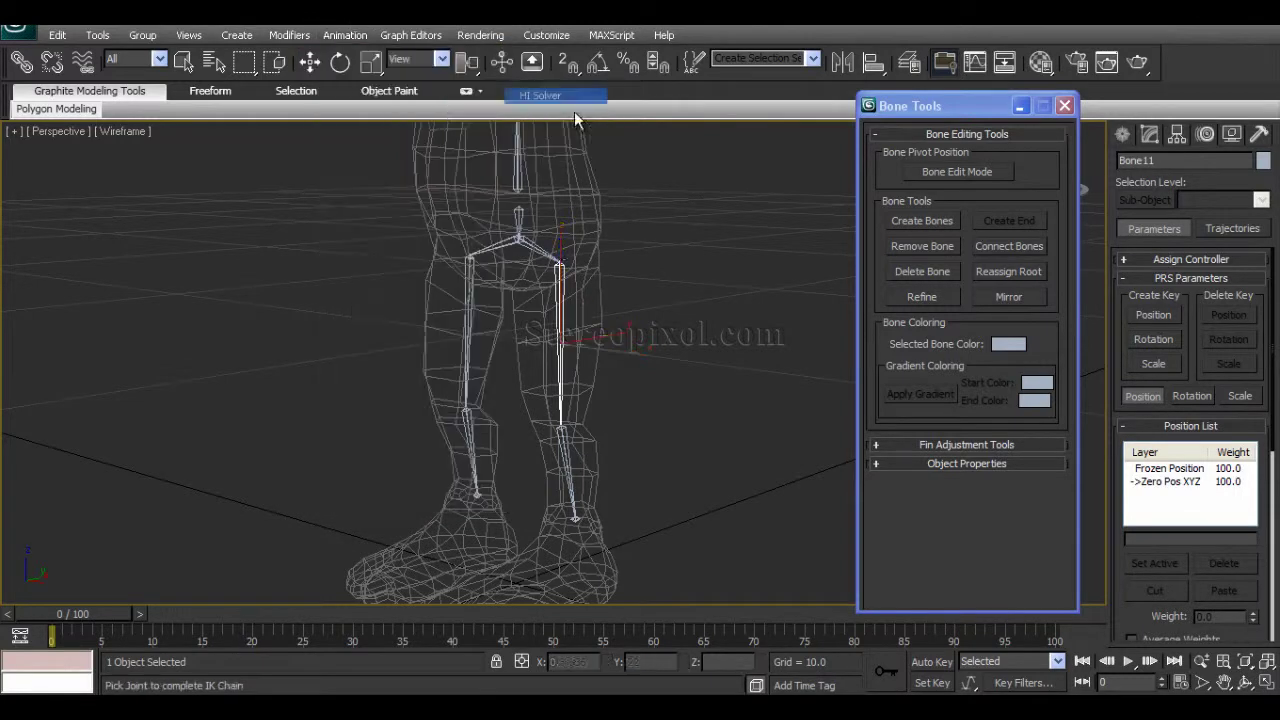
{"action": "left_click", "coordinate": [578, 519]}
{"action": "middle_click_drag", "start_coordinate": [556, 540], "coordinate": [569, 475], "text": "alt"}
Apply an HI Solver to the mirrored leg, running from its thigh bone to the ankle end bone.
{"action": "left_click", "coordinate": [466, 308]}
{"action": "left_click", "coordinate": [345, 35]}
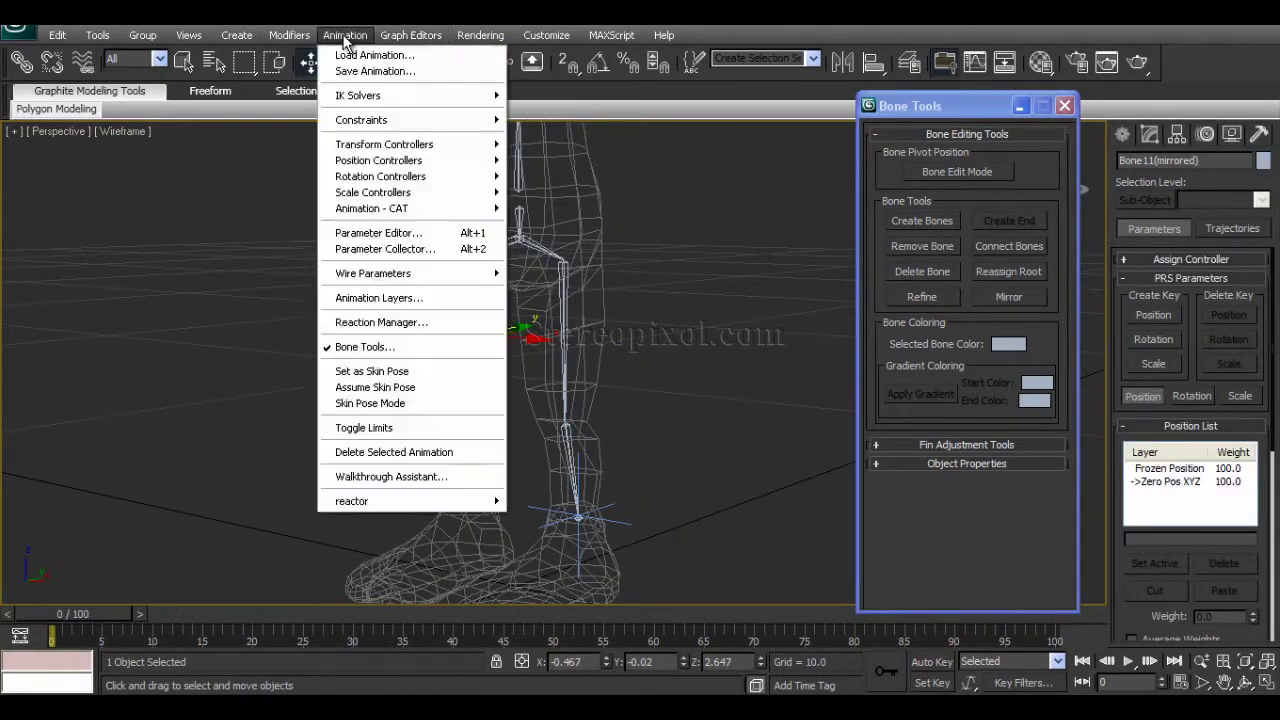
{"action": "mouse_move", "coordinate": [397, 100]}
{"action": "left_click", "coordinate": [540, 96]}
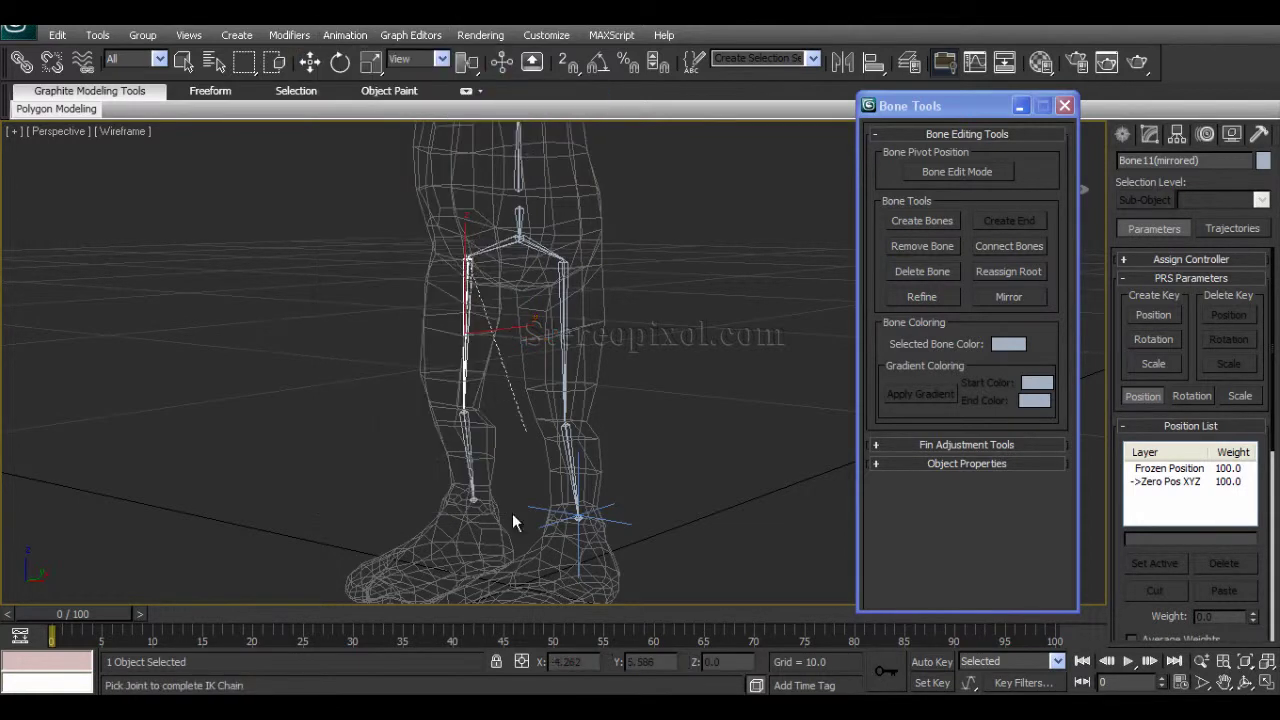
{"action": "left_click", "coordinate": [474, 501]}
{"action": "middle_click_drag", "start_coordinate": [474, 501], "coordinate": [477, 524], "text": "alt"}
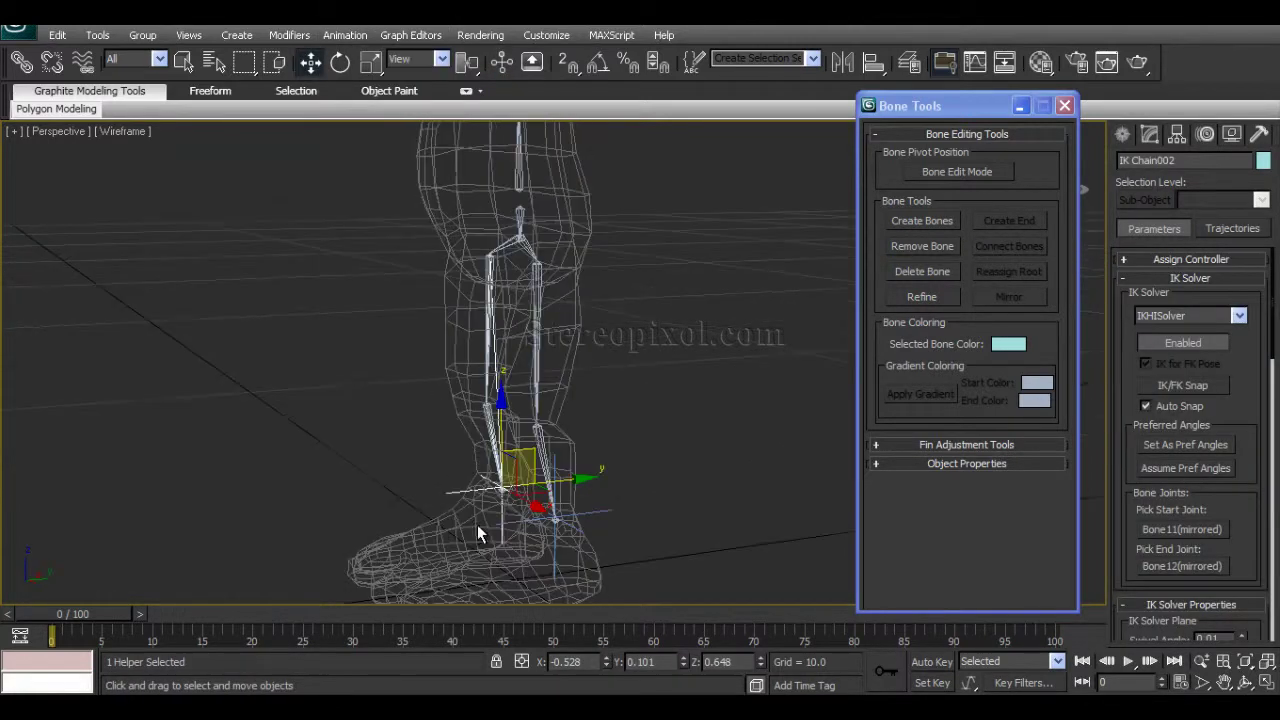
Try moving each ankle's IK handle to test the leg bending, undoing each move.
{"action": "left_click_drag", "start_coordinate": [535, 459], "coordinate": [474, 386]}
{"action": "key", "text": "ctrl+z"}
{"action": "left_click", "coordinate": [601, 515]}
{"action": "middle_click_drag", "start_coordinate": [580, 560], "coordinate": [518, 542], "text": "alt"}
{"action": "left_click_drag", "start_coordinate": [562, 485], "coordinate": [521, 429]}
{"action": "key", "text": "ctrl+z"}
{"action": "middle_click_drag", "start_coordinate": [482, 492], "coordinate": [510, 489], "text": "alt"}
Try tilting the pelvis bone sideways to test it against the IK-driven legs, undoing the rotation.
{"action": "left_click", "coordinate": [524, 222]}
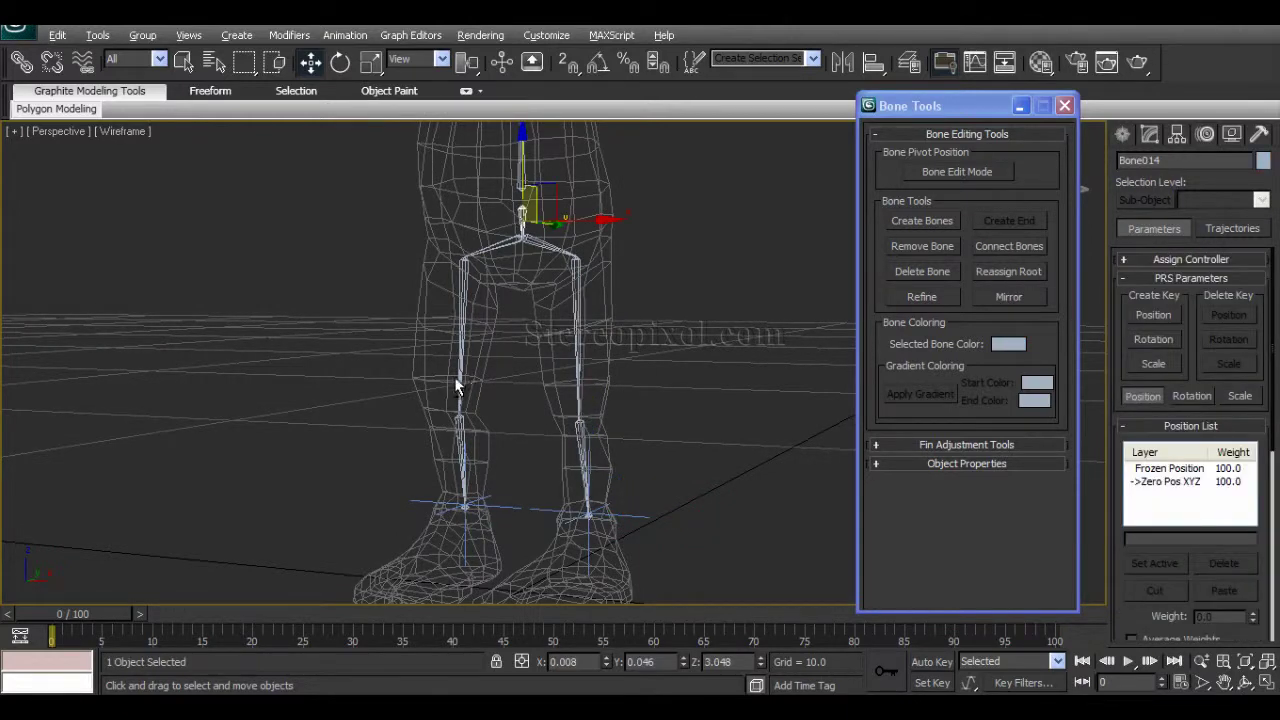
{"action": "key", "text": "e"}
{"action": "middle_click_drag", "start_coordinate": [561, 333], "coordinate": [584, 254], "text": "alt"}
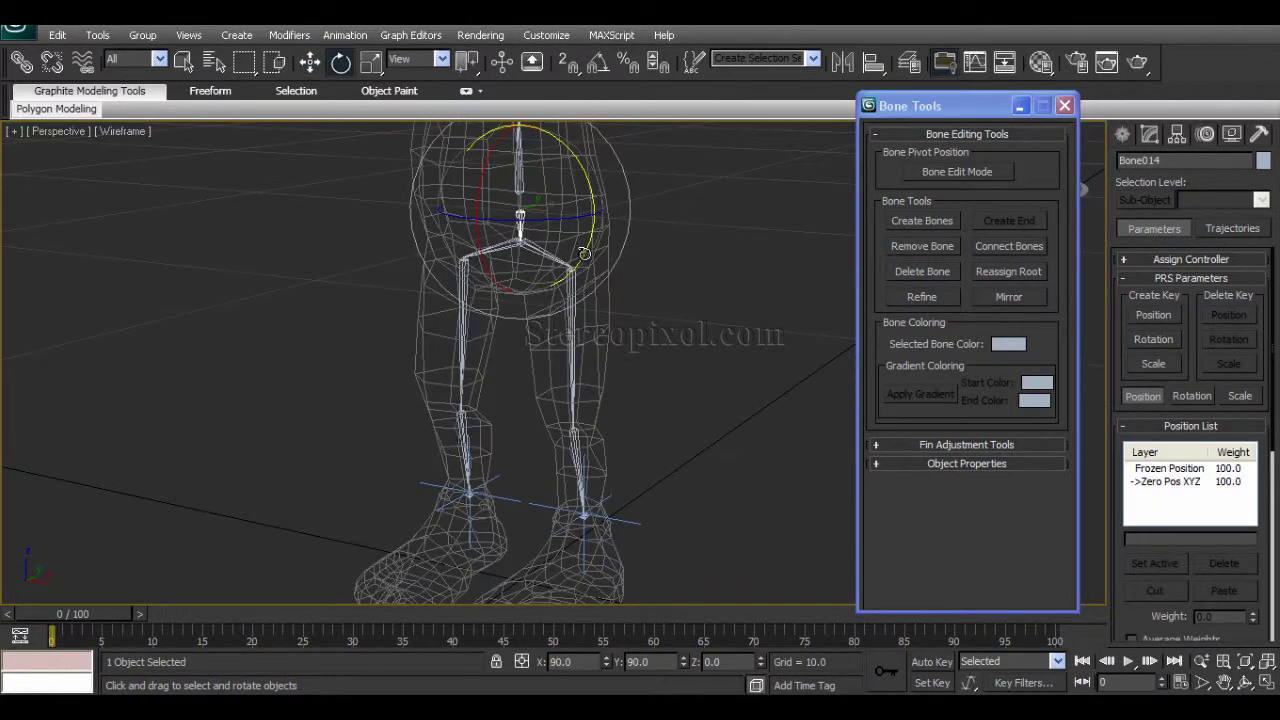
{"action": "mouse_move", "coordinate": [584, 254]}
{"action": "left_mouse_down"}
{"action": "mouse_move", "coordinate": [578, 241]}
{"action": "mouse_move", "coordinate": [565, 248]}
{"action": "left_mouse_up"}
{"action": "middle_click_drag", "start_coordinate": [544, 291], "coordinate": [470, 387], "text": "alt"}
{"action": "left_click_drag", "start_coordinate": [576, 272], "coordinate": [567, 257]}
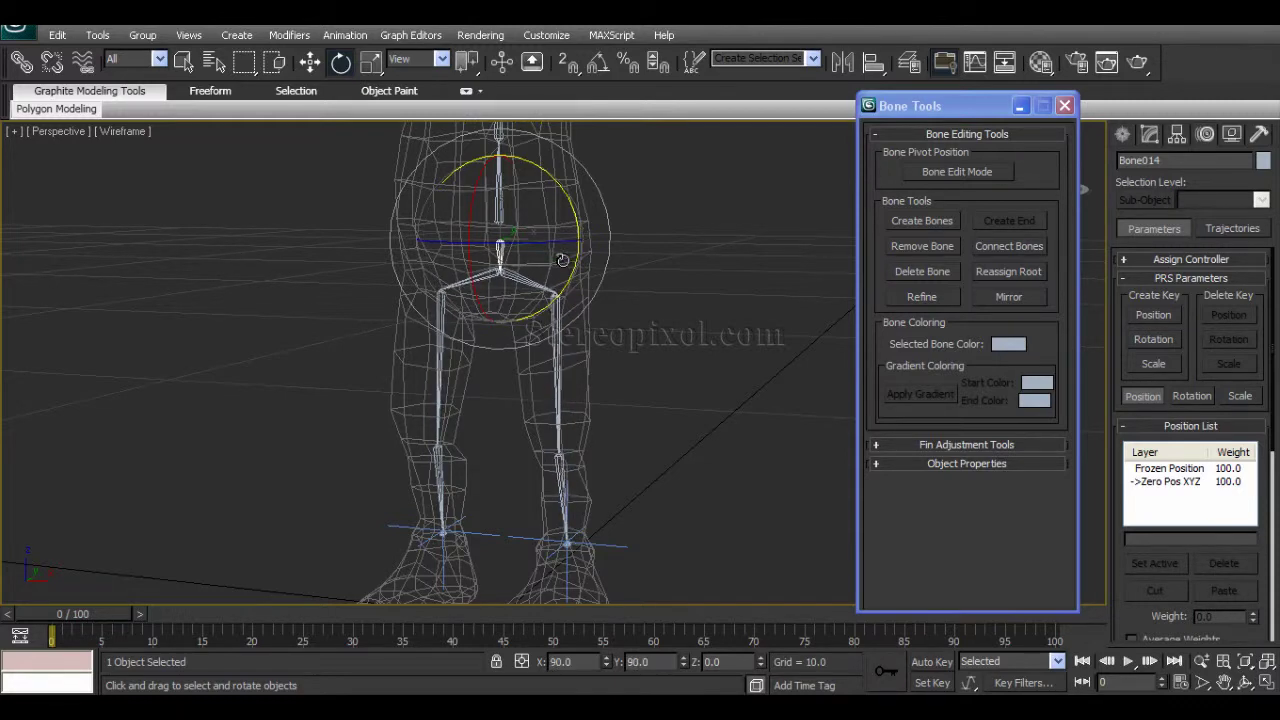
{"action": "middle_click_drag", "start_coordinate": [554, 271], "coordinate": [552, 323], "text": "alt"}
{"action": "left_click_drag", "start_coordinate": [571, 261], "coordinate": [571, 258]}
{"action": "key", "text": "ctrl+z"}
Try twisting the pelvis bone around its vertical axis and cancel the rotation.
{"action": "middle_click_drag", "start_coordinate": [524, 324], "coordinate": [471, 346], "text": "alt"}
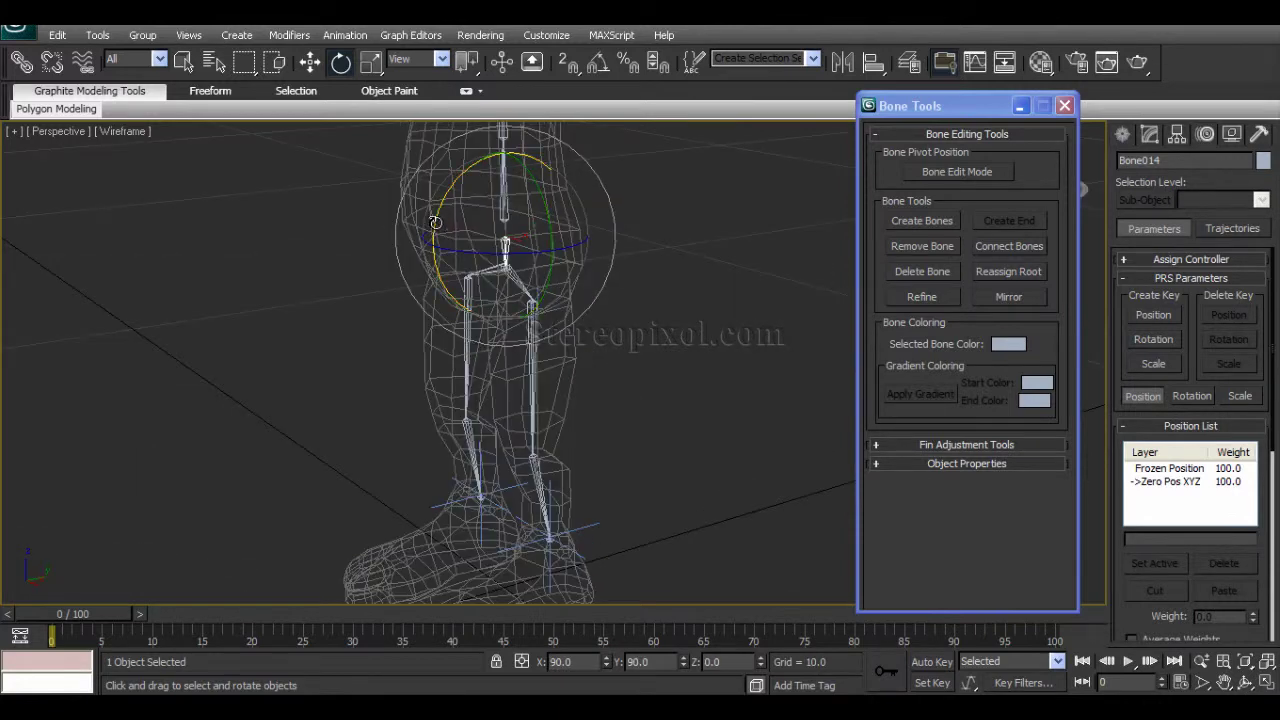
{"action": "middle_click_drag", "start_coordinate": [453, 246], "coordinate": [545, 319], "text": "alt"}
{"action": "left_click_drag", "start_coordinate": [493, 265], "coordinate": [497, 272]}
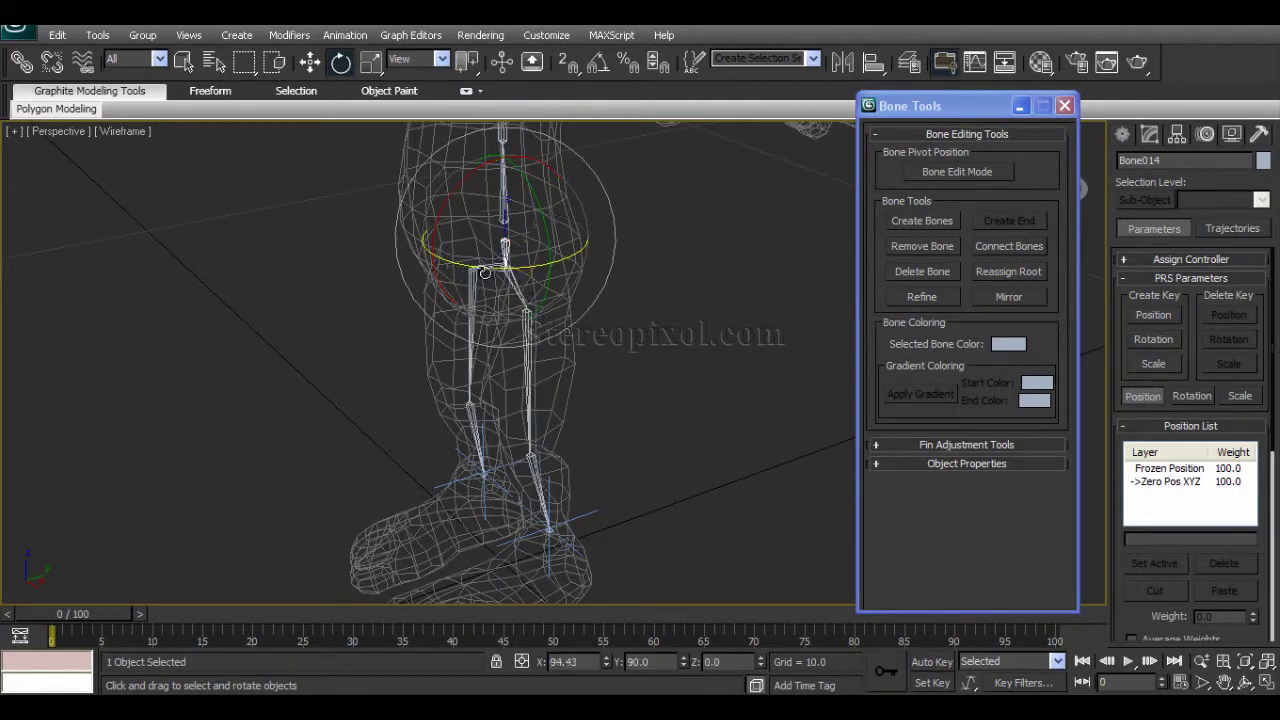
{"action": "right_click", "coordinate": [484, 272]}
Try rotating the lowest spine bone to test the upper body separately from the legs, and cancel the rotation.
{"action": "middle_click_drag", "start_coordinate": [484, 272], "coordinate": [655, 440], "text": "alt"}
{"action": "middle_click_drag", "start_coordinate": [655, 440], "coordinate": [620, 325], "text": "alt"}
{"action": "left_click", "coordinate": [634, 345]}
{"action": "left_click", "coordinate": [501, 383]}
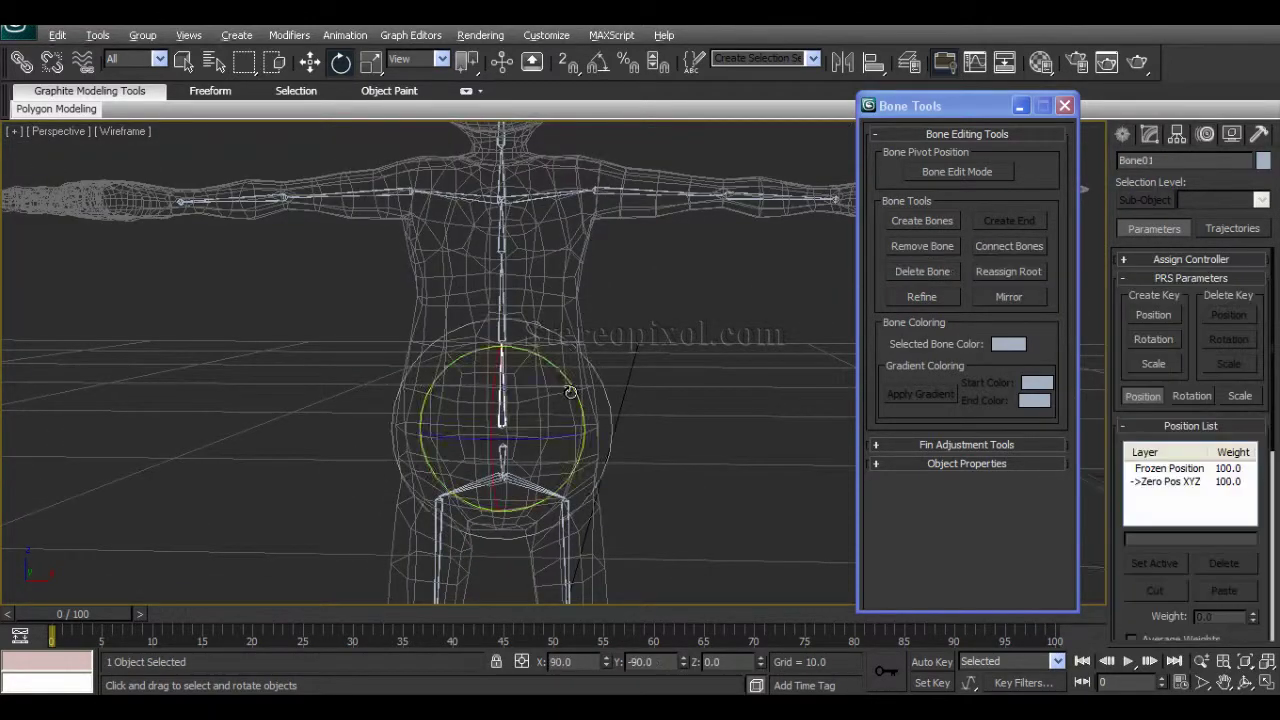
{"action": "left_click_drag", "start_coordinate": [570, 391], "coordinate": [549, 390]}
{"action": "right_click", "coordinate": [549, 390]}
Select the lowest spine bone and the pelvis bone together.
{"action": "middle_click_drag", "start_coordinate": [549, 390], "coordinate": [549, 198]}
{"action": "middle_click_drag", "start_coordinate": [485, 357], "coordinate": [479, 309], "text": "alt"}
{"action": "middle_click_drag", "start_coordinate": [491, 353], "coordinate": [542, 416], "text": "alt"}
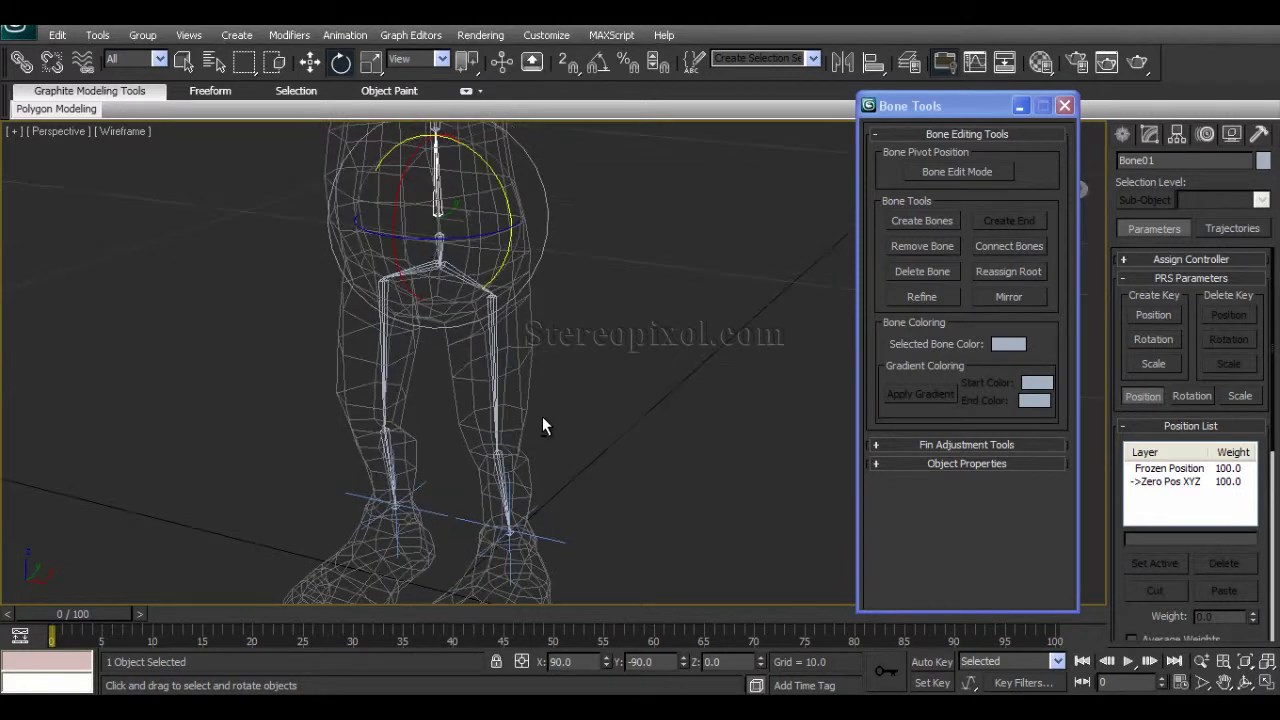
{"action": "left_click", "coordinate": [588, 306]}
{"action": "middle_click_drag", "start_coordinate": [528, 363], "coordinate": [410, 330], "text": "alt"}
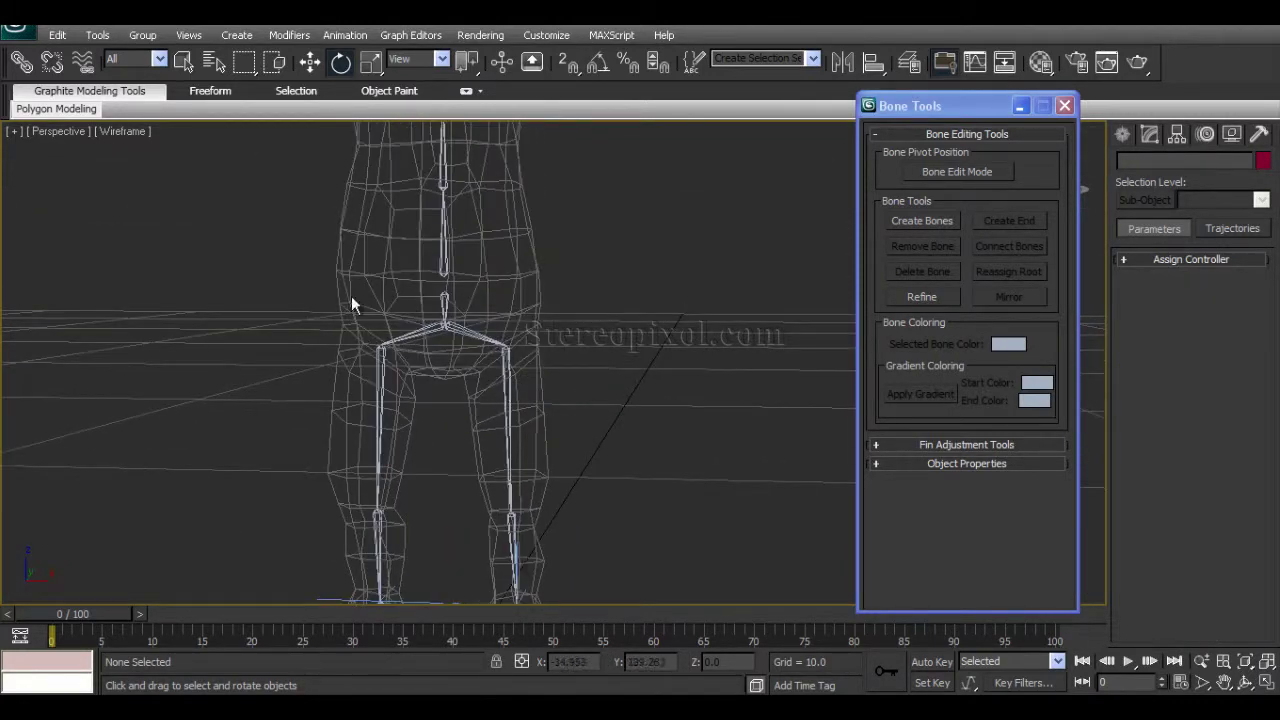
{"action": "middle_click_drag", "start_coordinate": [347, 305], "coordinate": [455, 355]}
{"action": "middle_click_drag", "start_coordinate": [429, 258], "coordinate": [481, 328]}
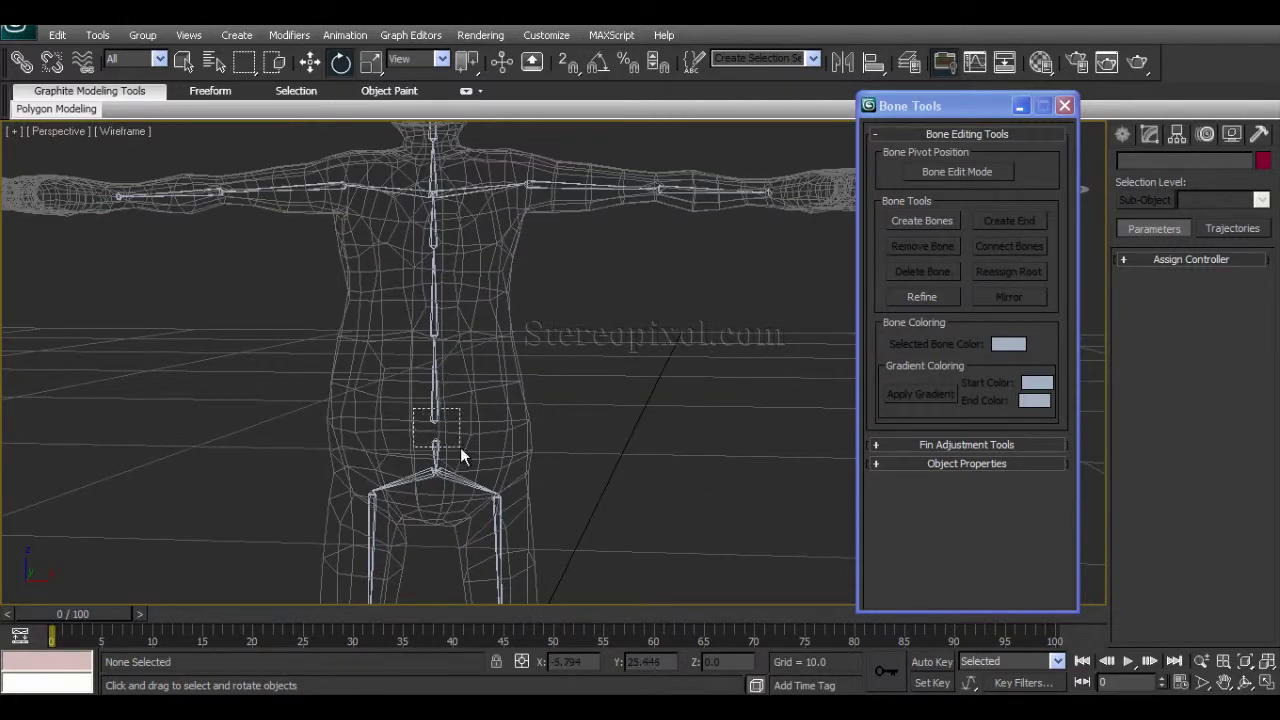
{"action": "left_click_drag", "start_coordinate": [460, 447], "coordinate": [461, 447]}
{"action": "middle_click_drag", "start_coordinate": [491, 434], "coordinate": [481, 427], "text": "alt"}
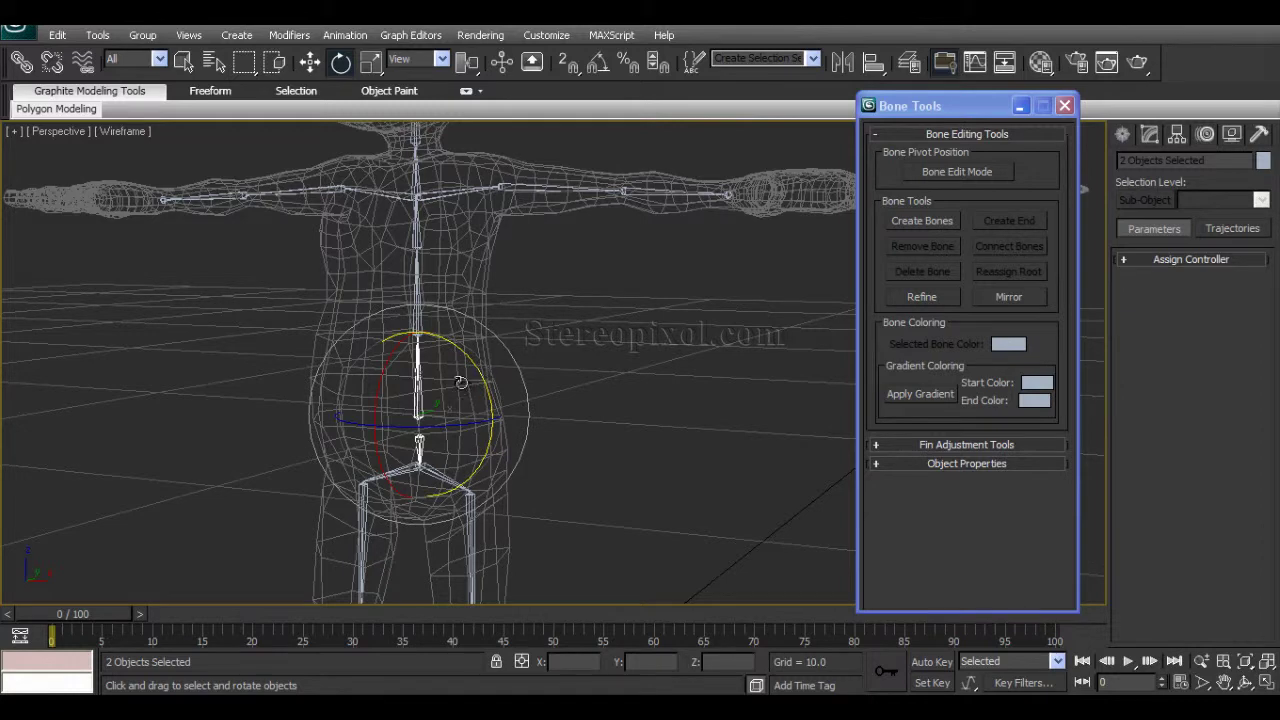
{"action": "scroll", "coordinate": [452, 446], "scroll_direction": "up", "scroll_amount": 5}
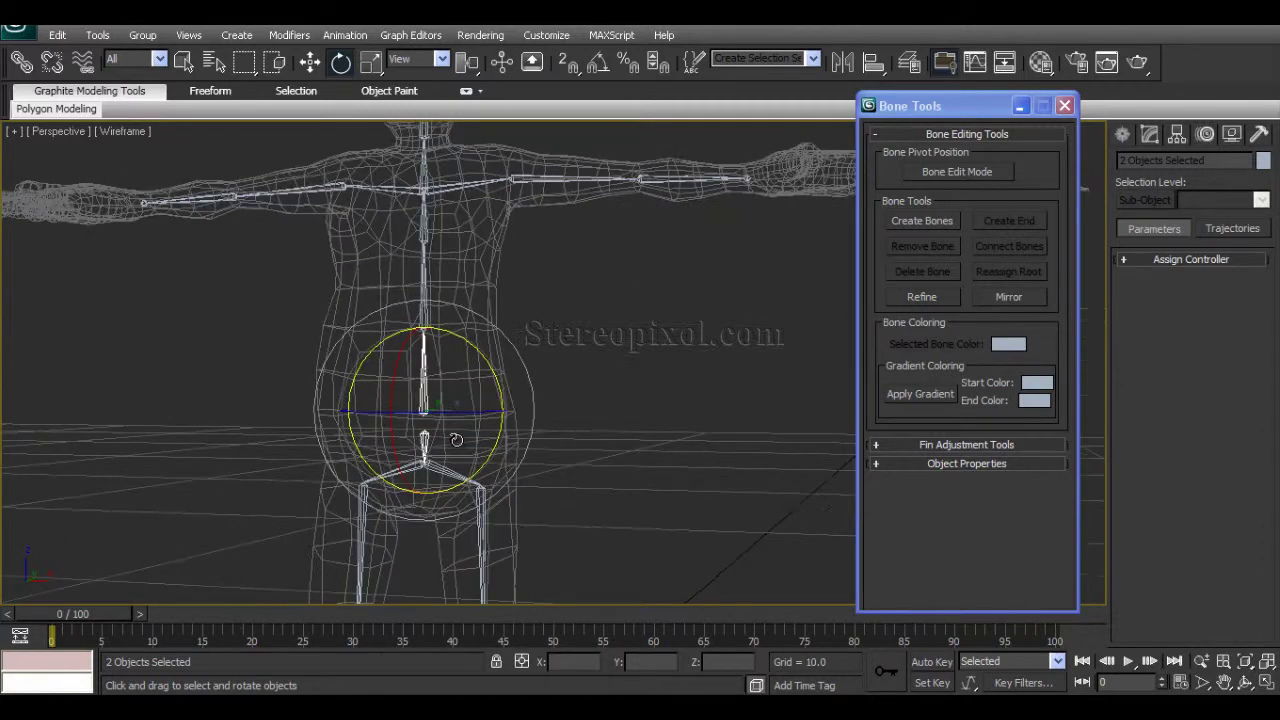
Try rotating the lowest spine bone and the pelvis bone together, undo the rotation, and clear the selection.
{"action": "left_click_drag", "start_coordinate": [612, 540], "coordinate": [610, 538]}
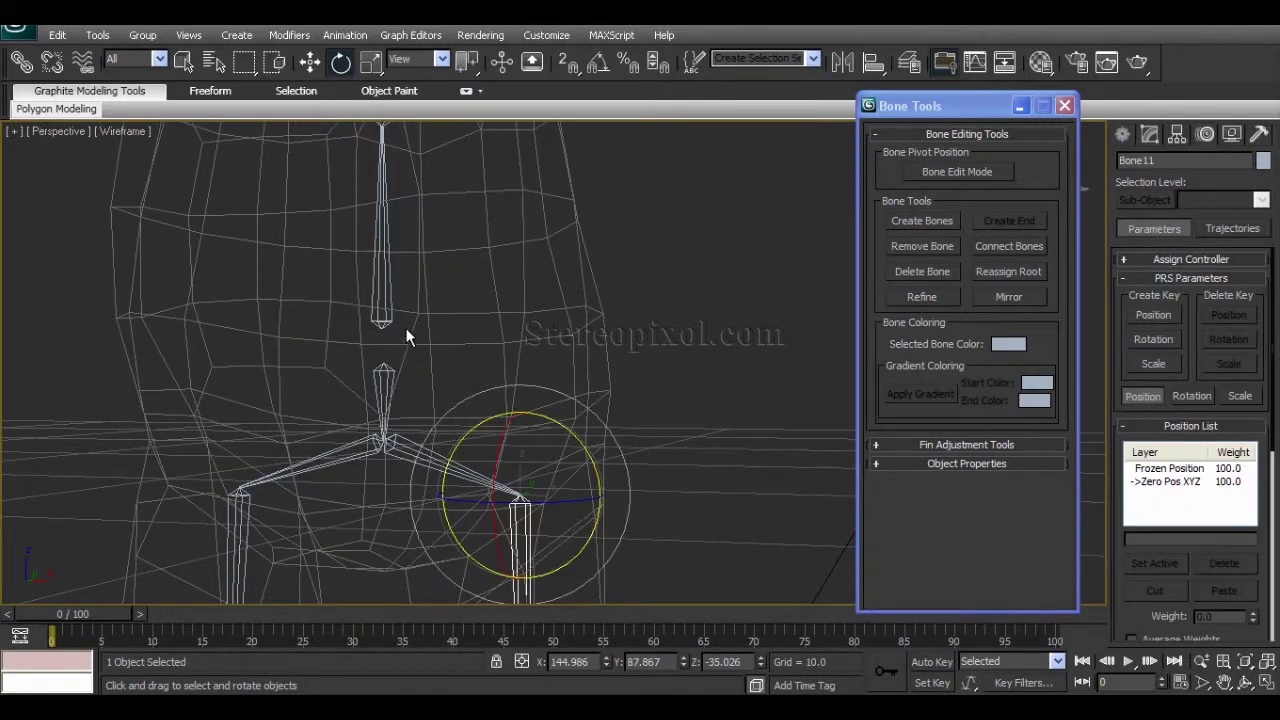
{"action": "left_click_drag", "start_coordinate": [430, 302], "coordinate": [430, 302]}
{"action": "left_click", "coordinate": [602, 327]}
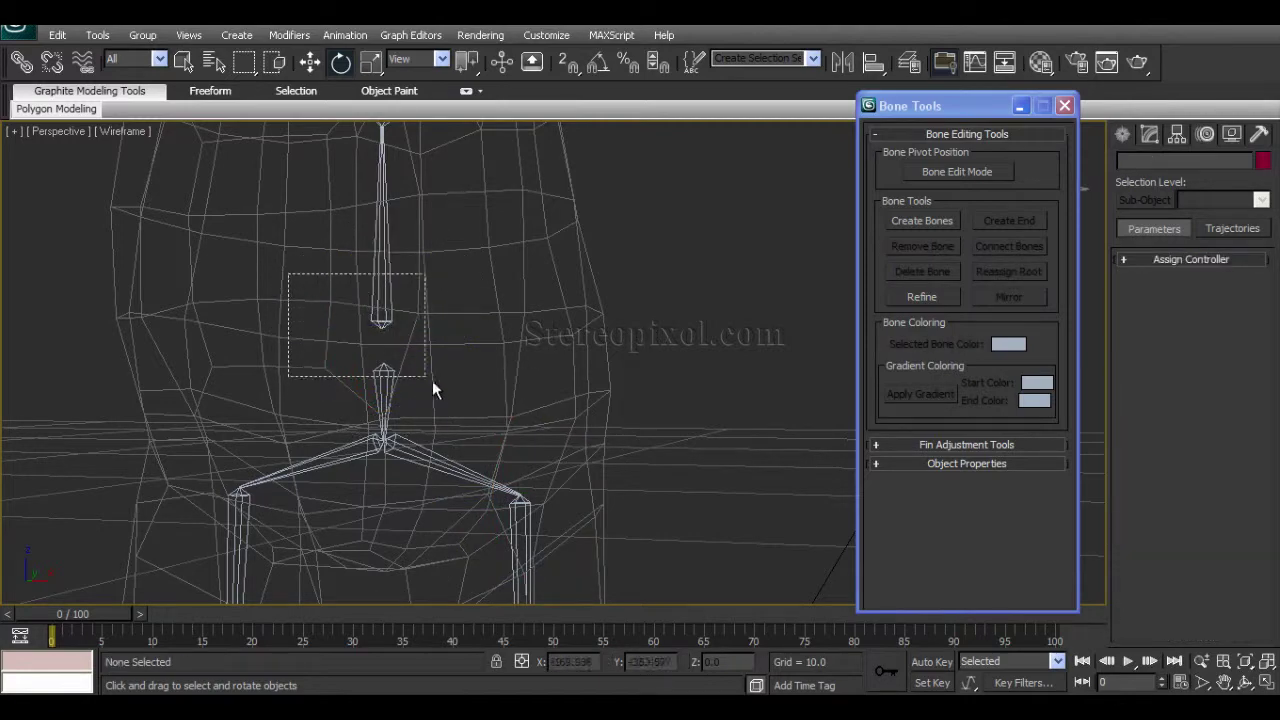
{"action": "left_click_drag", "start_coordinate": [434, 382], "coordinate": [436, 384]}
{"action": "scroll", "coordinate": [536, 427], "scroll_direction": "down", "scroll_amount": 6}
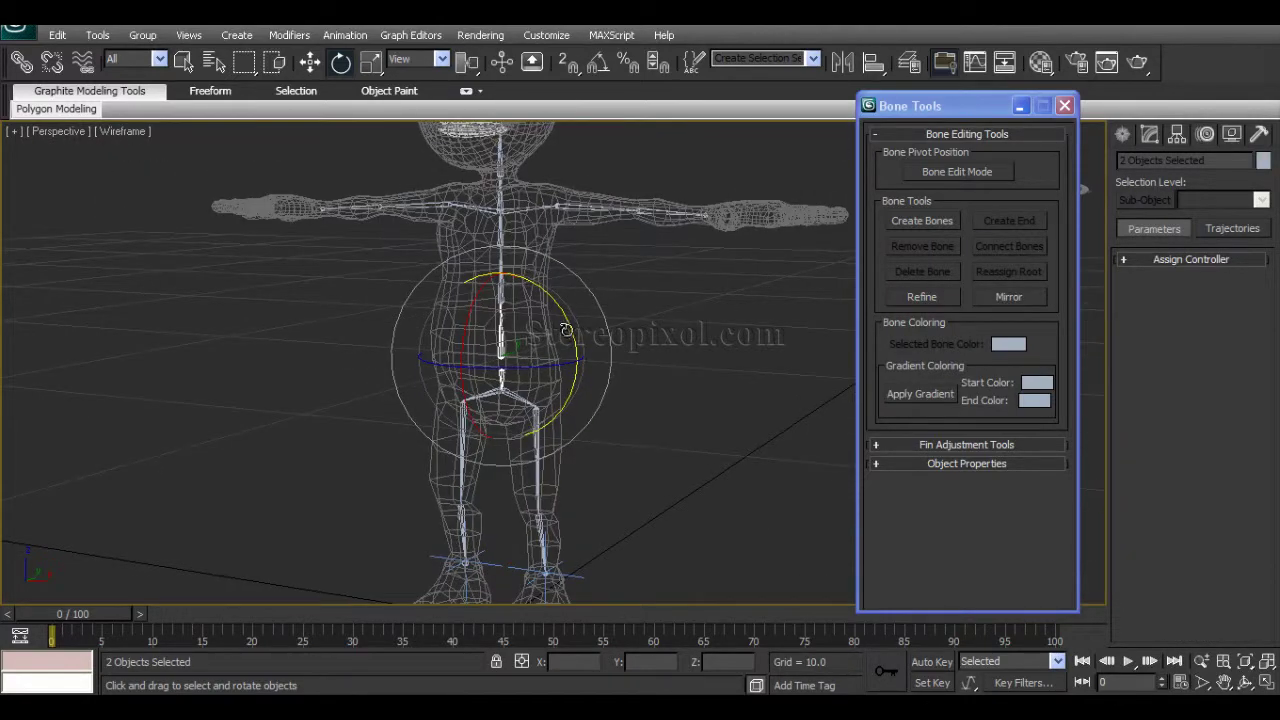
{"action": "mouse_move", "coordinate": [566, 330]}
{"action": "left_mouse_down"}
{"action": "mouse_move", "coordinate": [585, 332]}
{"action": "mouse_move", "coordinate": [568, 343]}
{"action": "mouse_move", "coordinate": [551, 314]}
{"action": "mouse_move", "coordinate": [566, 339]}
{"action": "left_mouse_up"}
{"action": "key", "text": "ctrl+z"}
{"action": "left_click", "coordinate": [582, 432]}
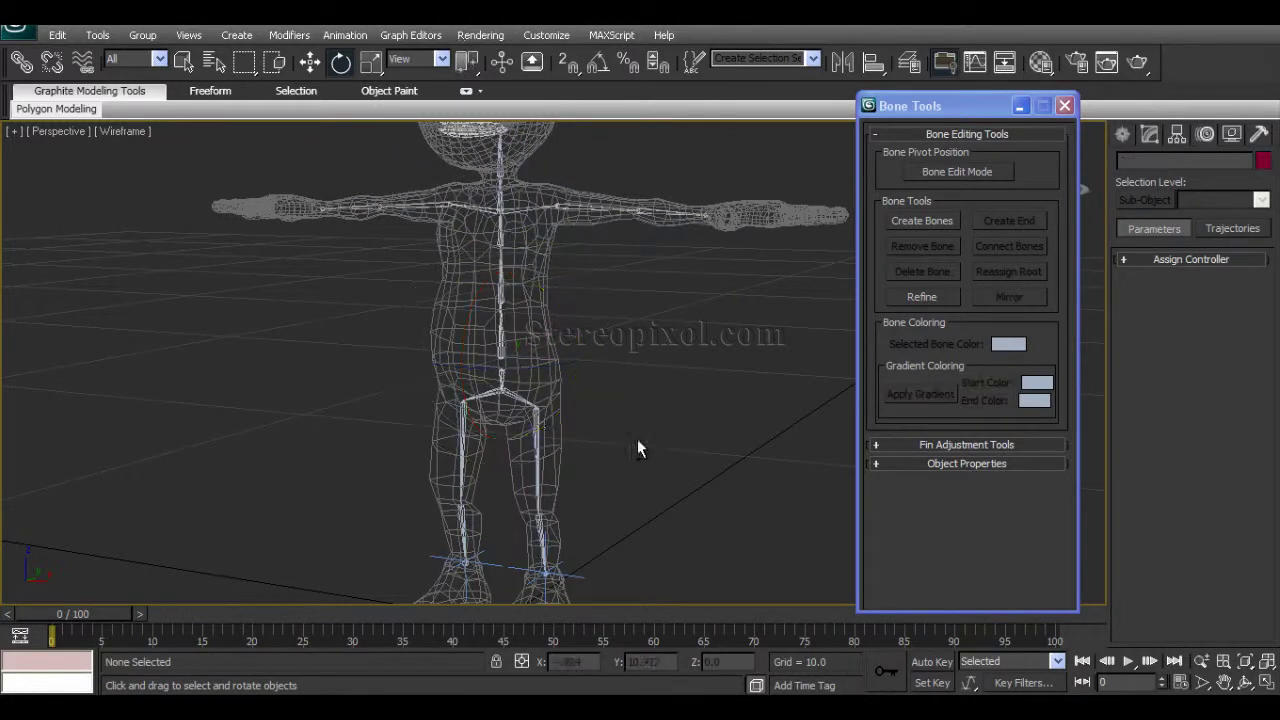
Examine the leg bones, the IK goals at the ankles, and the boneless feet from both sides.
{"action": "scroll", "coordinate": [567, 432], "scroll_direction": "up", "scroll_amount": 8}
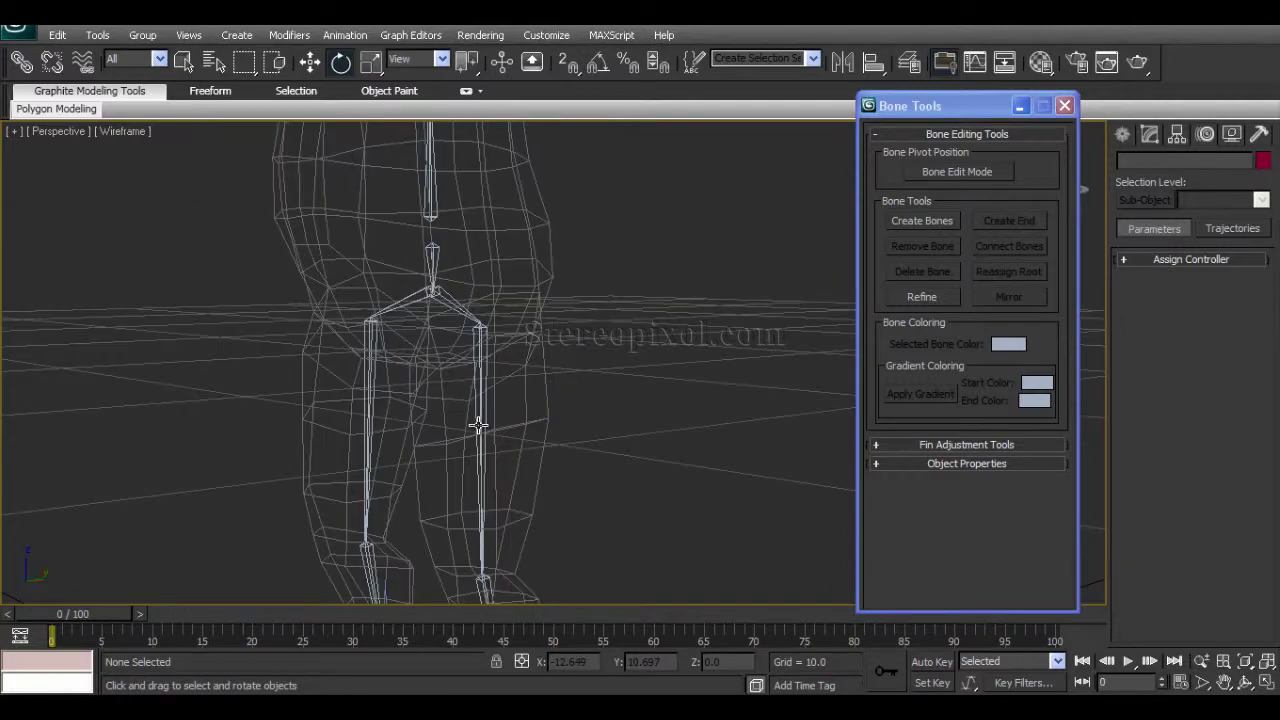
{"action": "scroll", "coordinate": [480, 425], "scroll_direction": "down", "scroll_amount": 10}
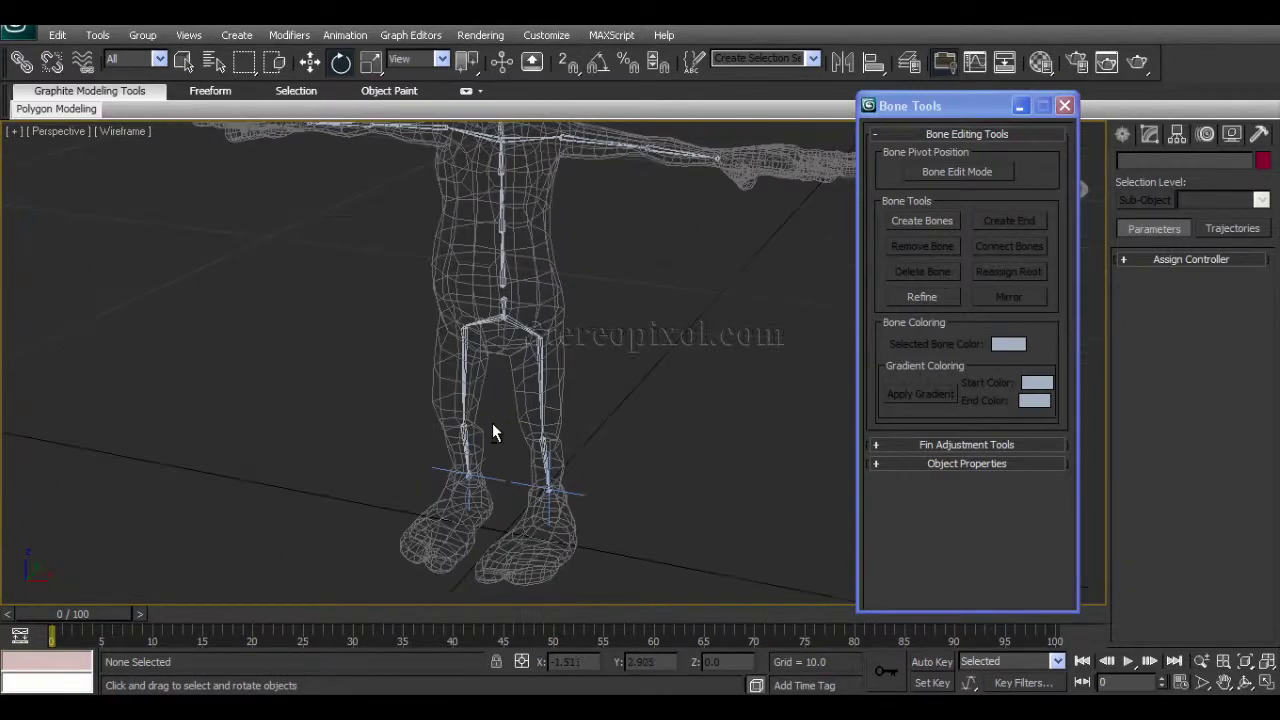
{"action": "mouse_move", "coordinate": [491, 423]}
{"action": "middle_mouse_down", "text": "alt"}
{"action": "mouse_move", "coordinate": [520, 409]}
{"action": "mouse_move", "coordinate": [502, 406]}
{"action": "mouse_move", "coordinate": [523, 443]}
{"action": "mouse_move", "coordinate": [479, 403]}
{"action": "mouse_move", "coordinate": [499, 437]}
{"action": "mouse_move", "coordinate": [495, 338]}
{"action": "mouse_move", "coordinate": [477, 408]}
{"action": "middle_mouse_up", "text": "alt"}
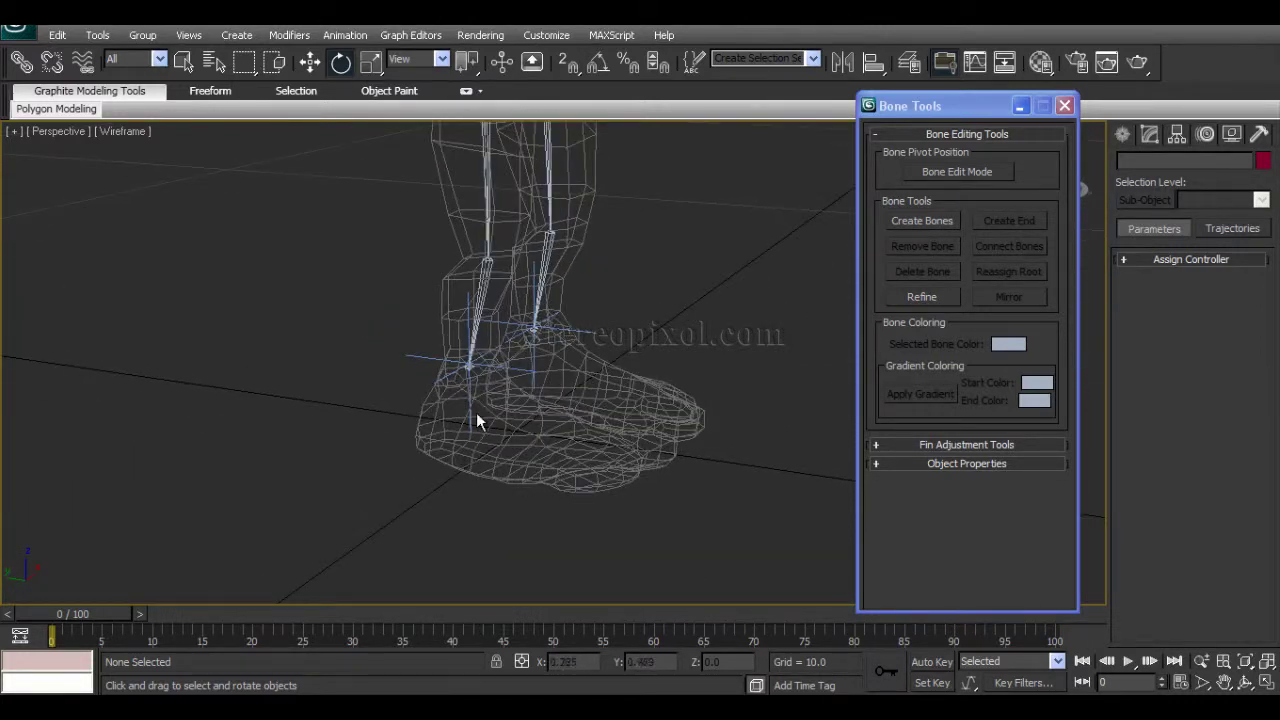
{"action": "middle_click_drag", "start_coordinate": [521, 452], "coordinate": [627, 505], "text": "alt"}
{"action": "middle_click_drag", "start_coordinate": [564, 468], "coordinate": [601, 470], "text": "alt"}
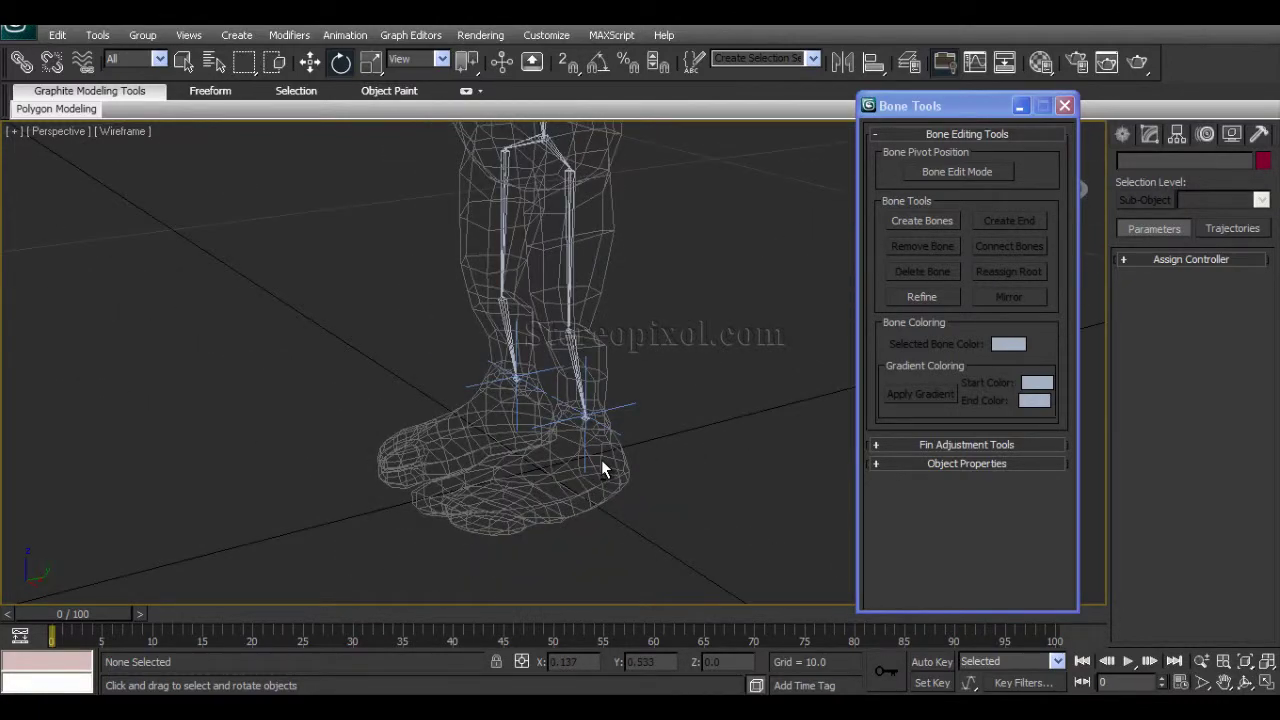